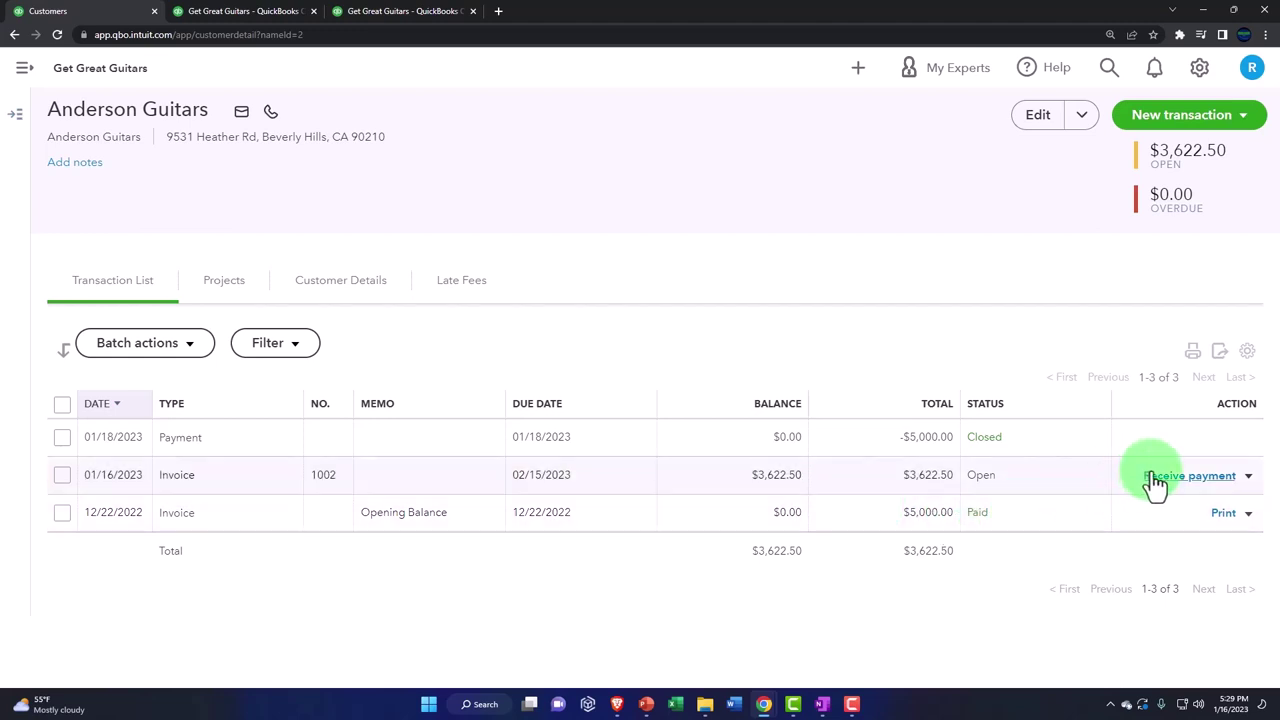
Step: Open a new Receive Payment form and choose Anderson Guitars as the customer, bringing up invoice 1002
left_click(858, 70)
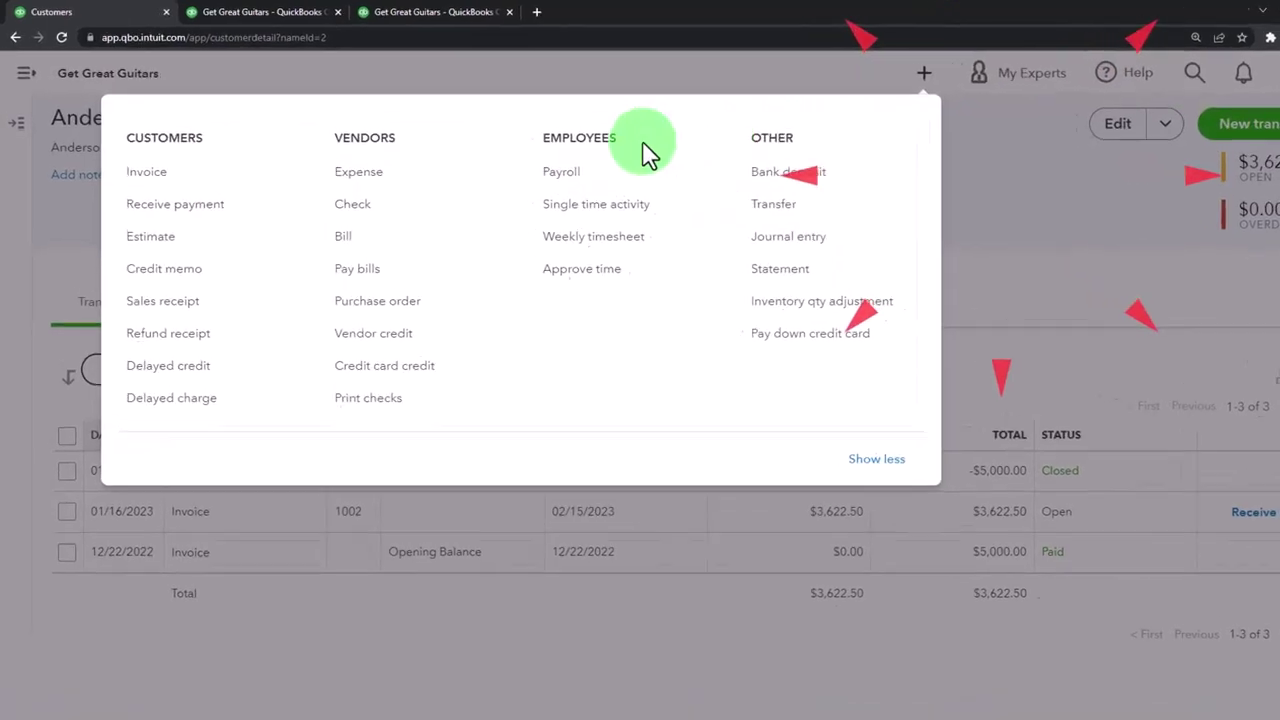
left_click(175, 204)
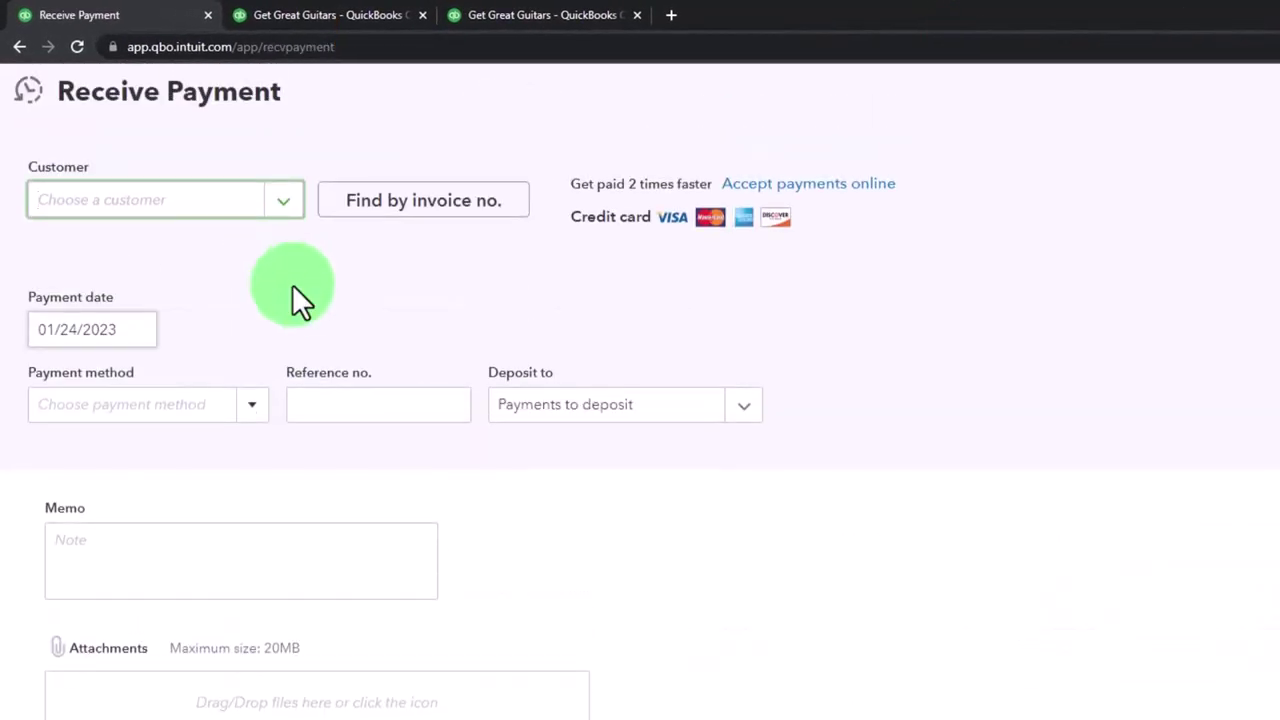
type("an")
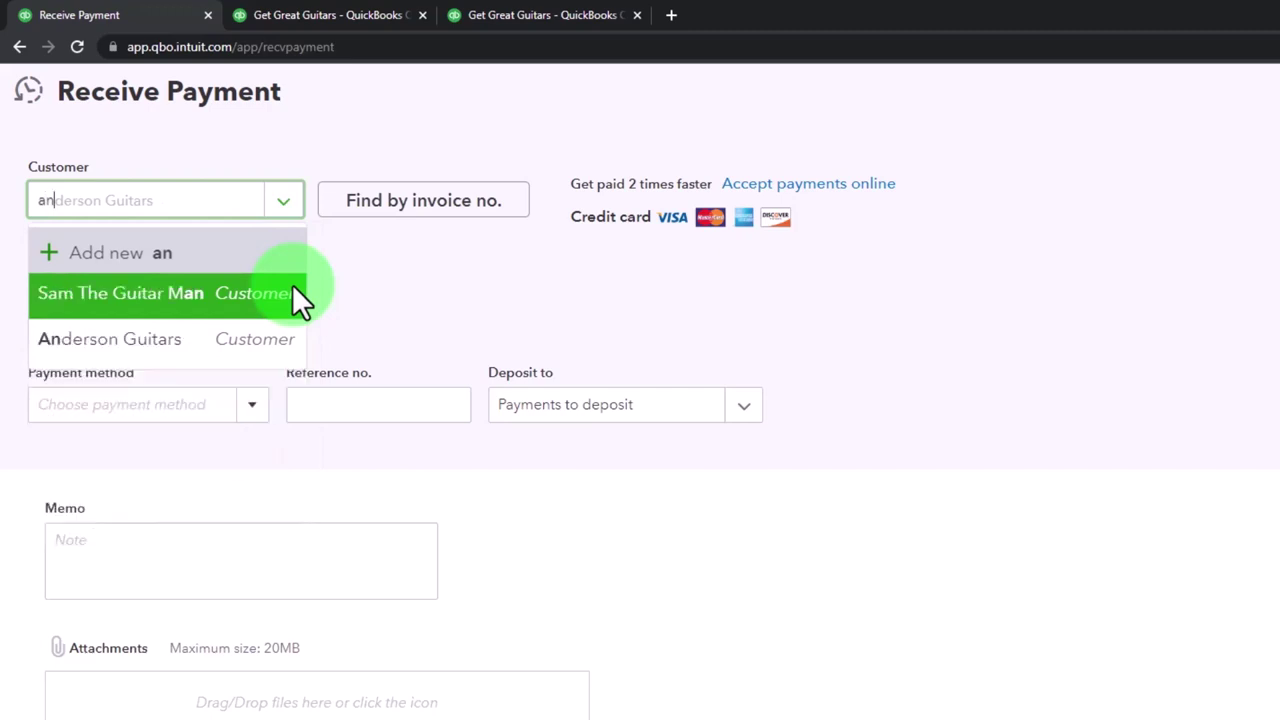
key("Down")
key("Down")
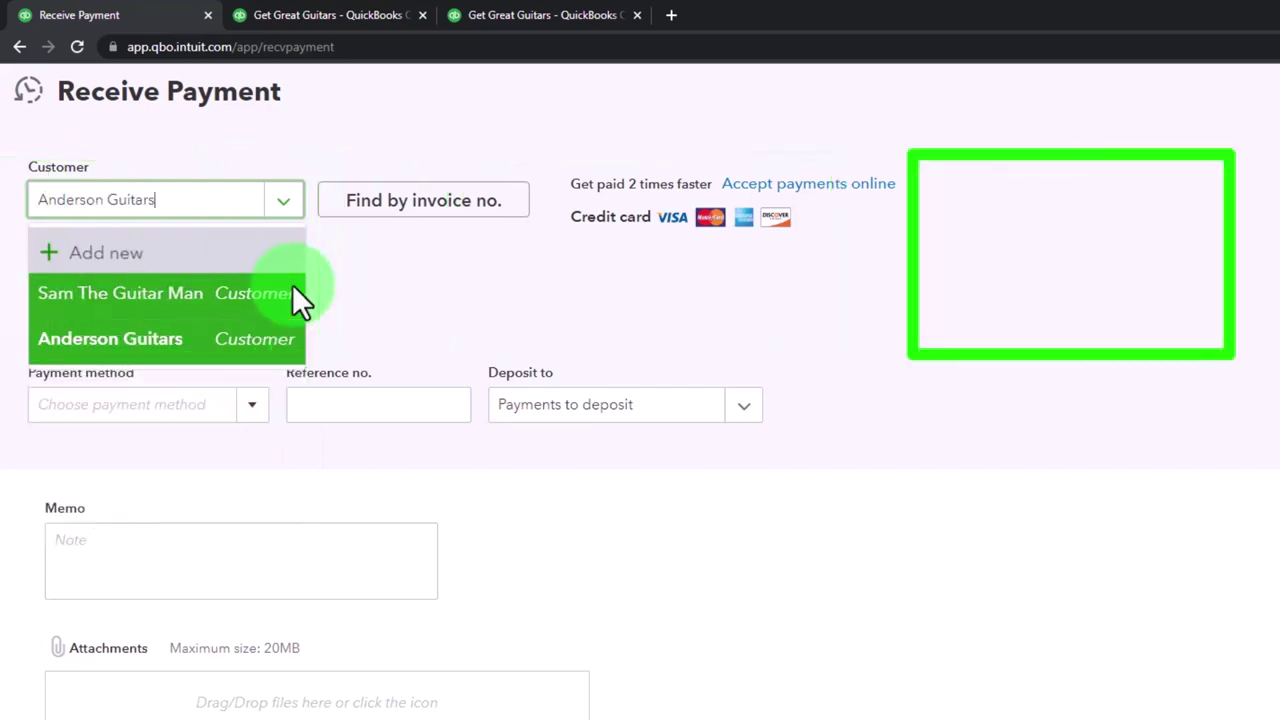
key("Return")
key("Tab")
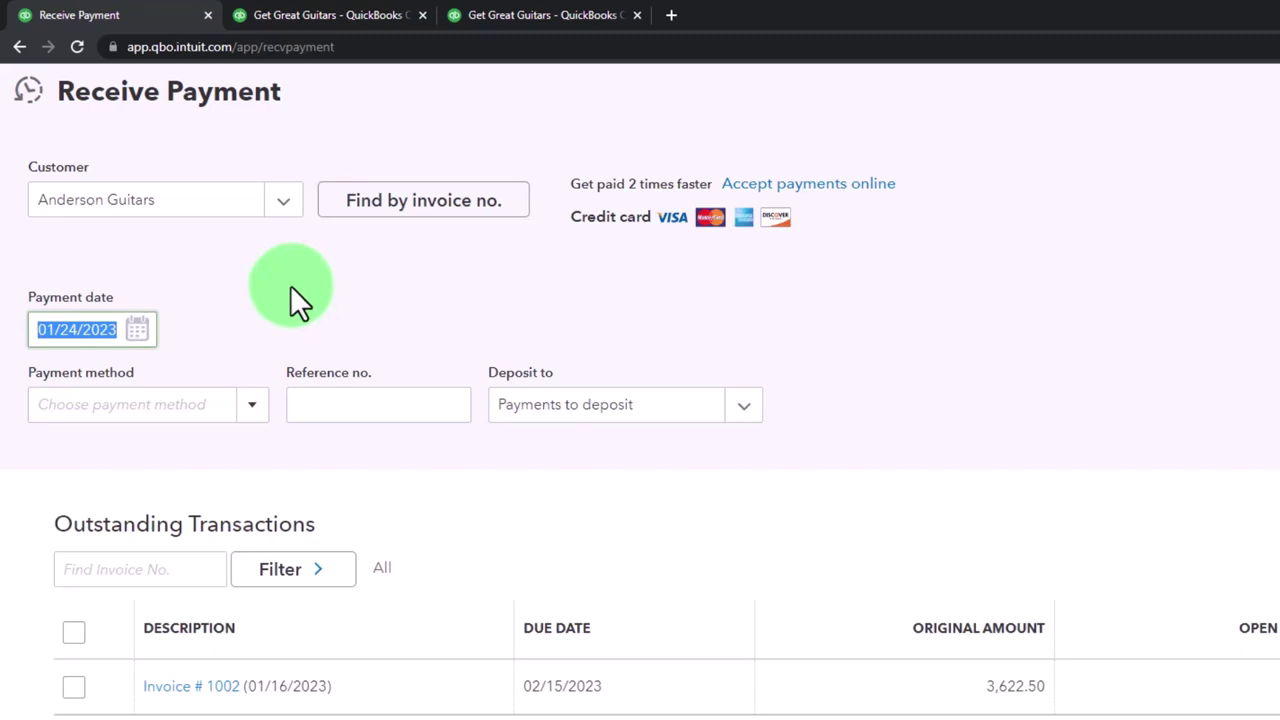
Step: Set the payment method to Cash and the deposit account to Payments to deposit
key("Tab")
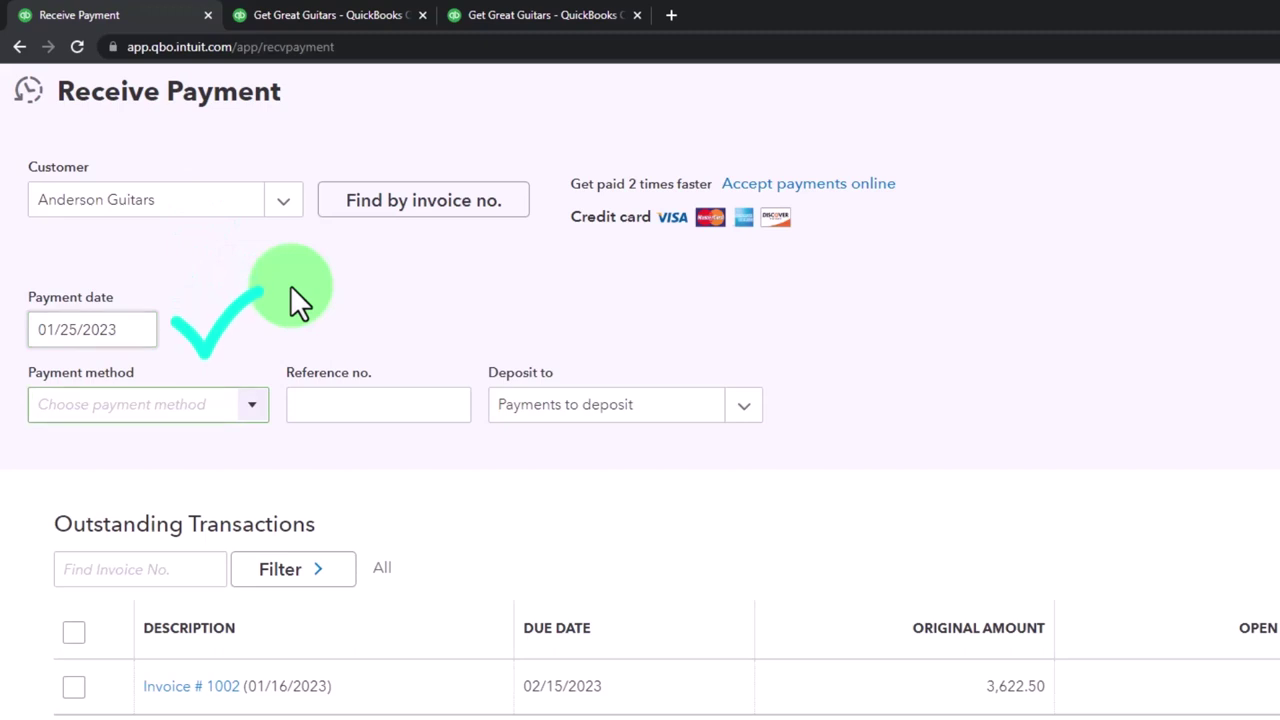
left_click(249, 416)
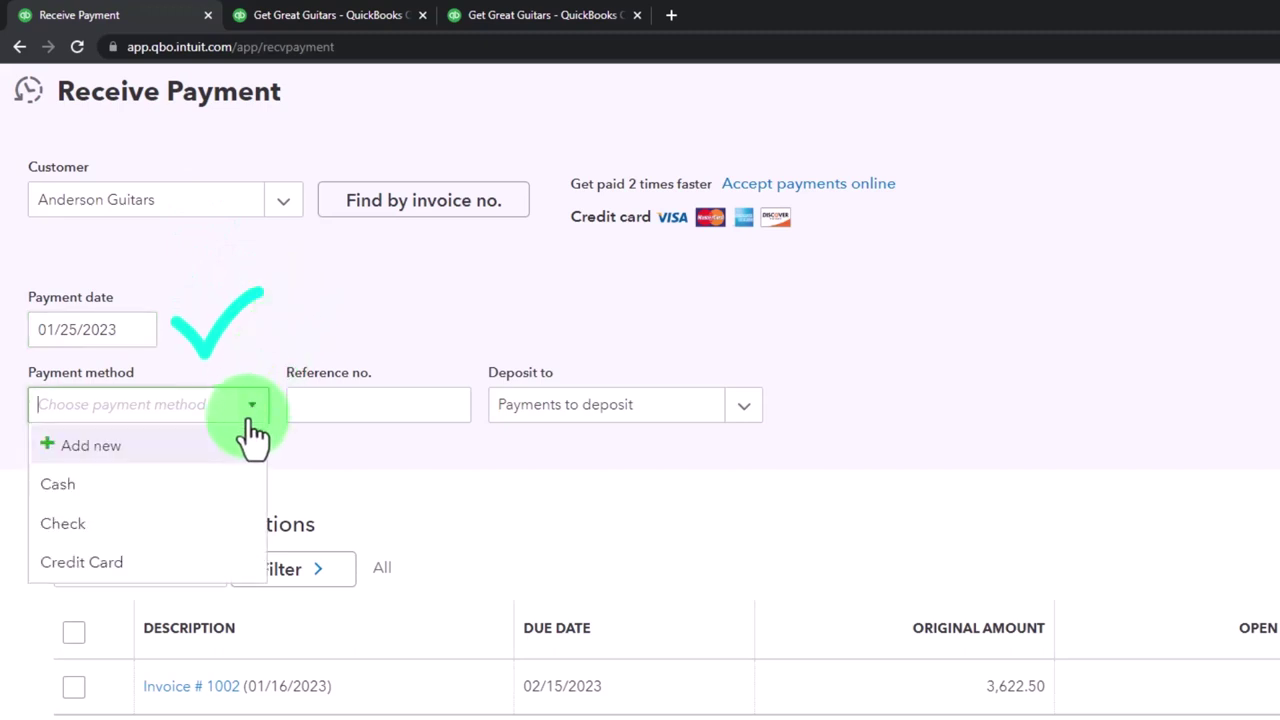
left_click(148, 490)
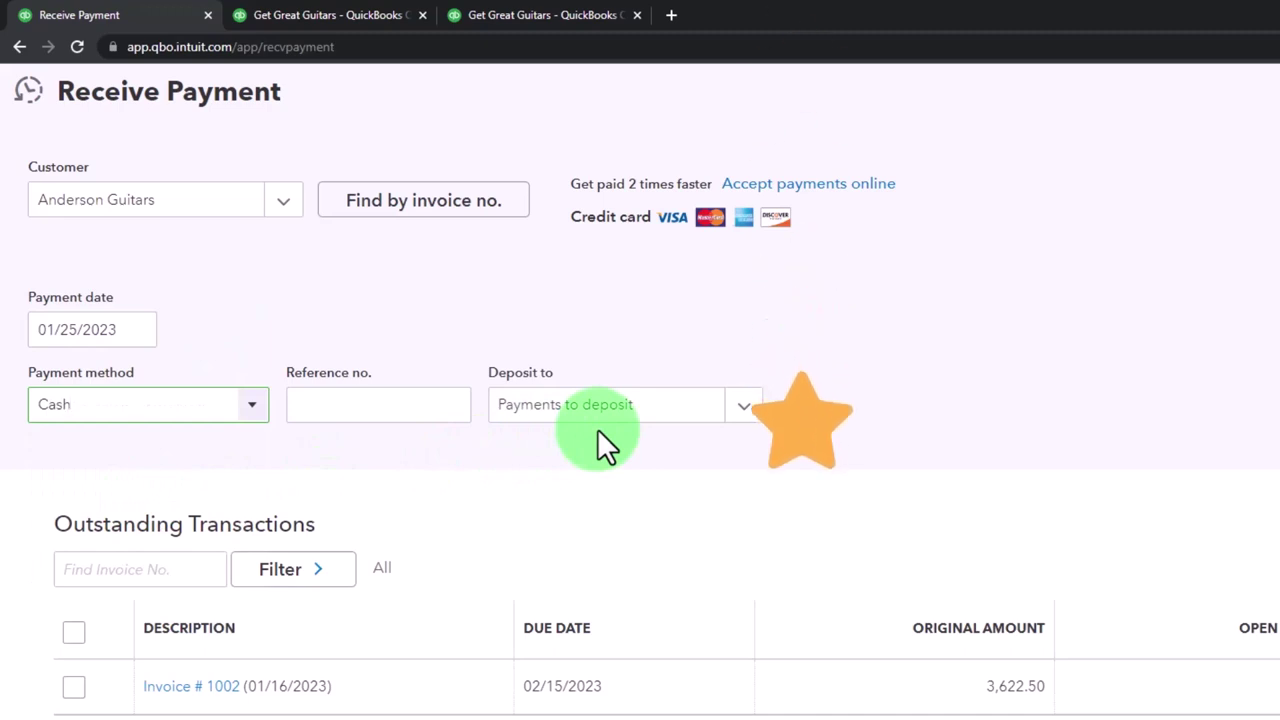
key("Tab")
key("Tab")
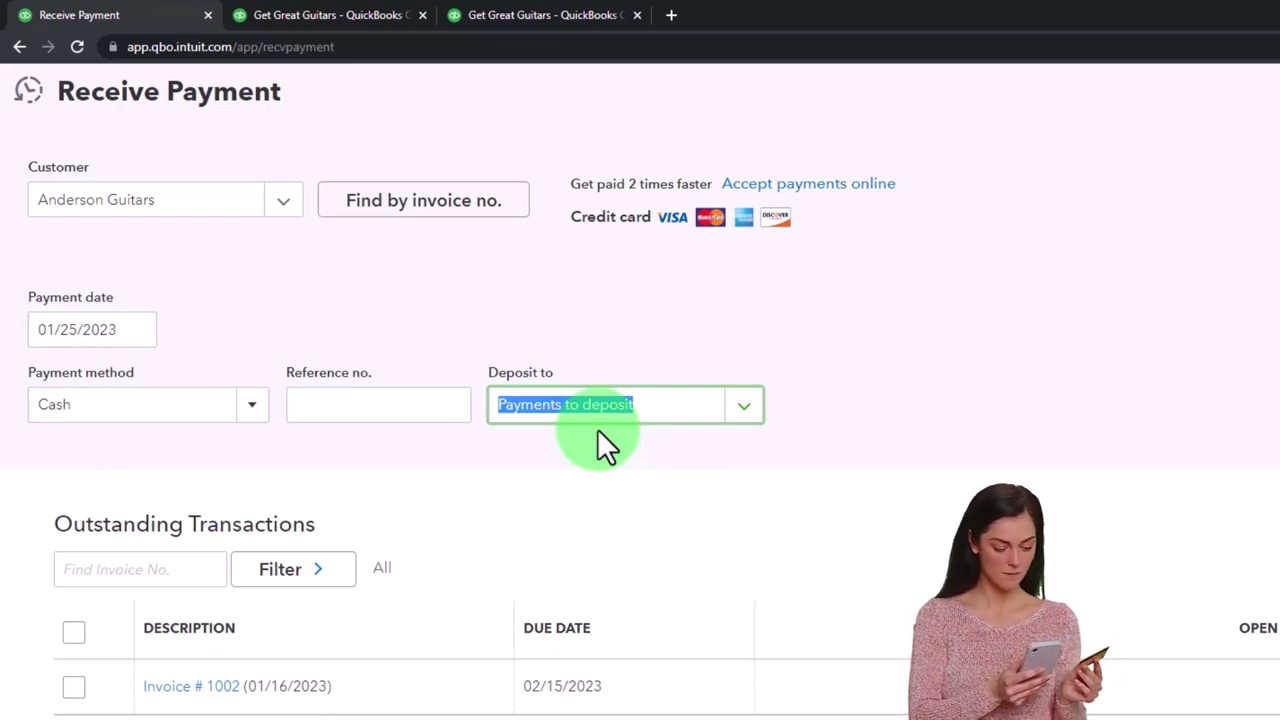
left_click(746, 415)
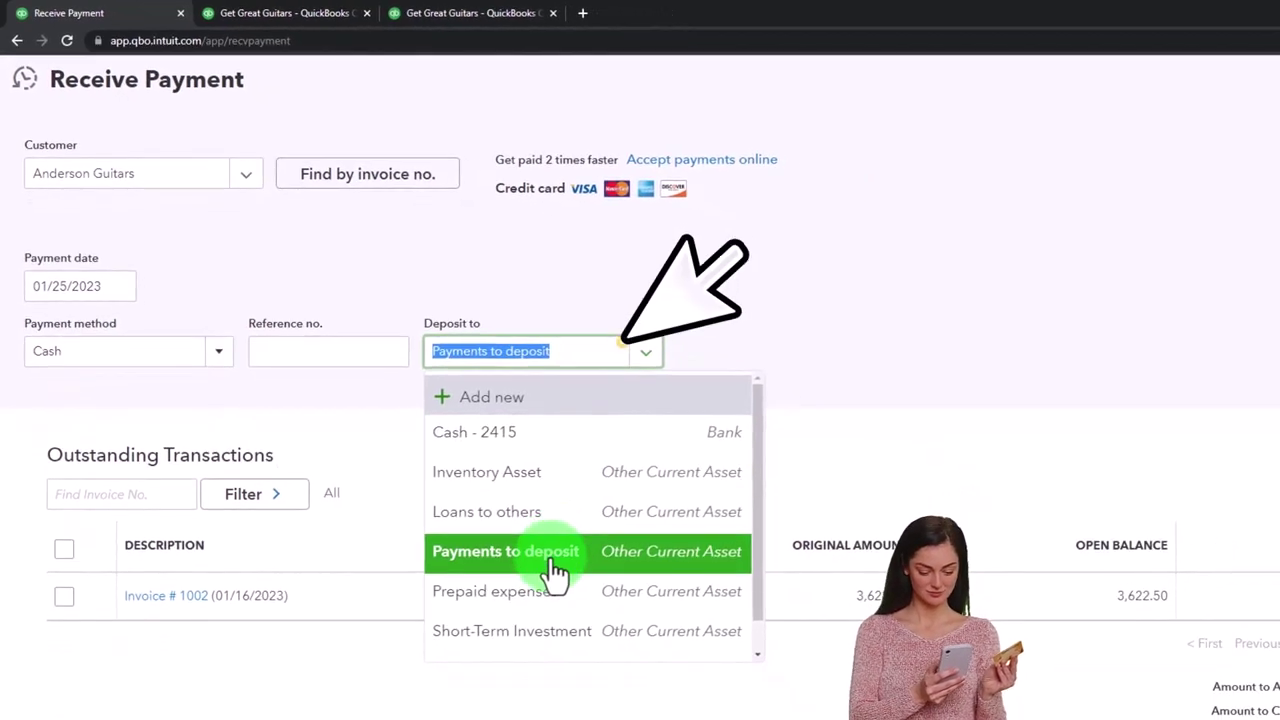
left_click(555, 572)
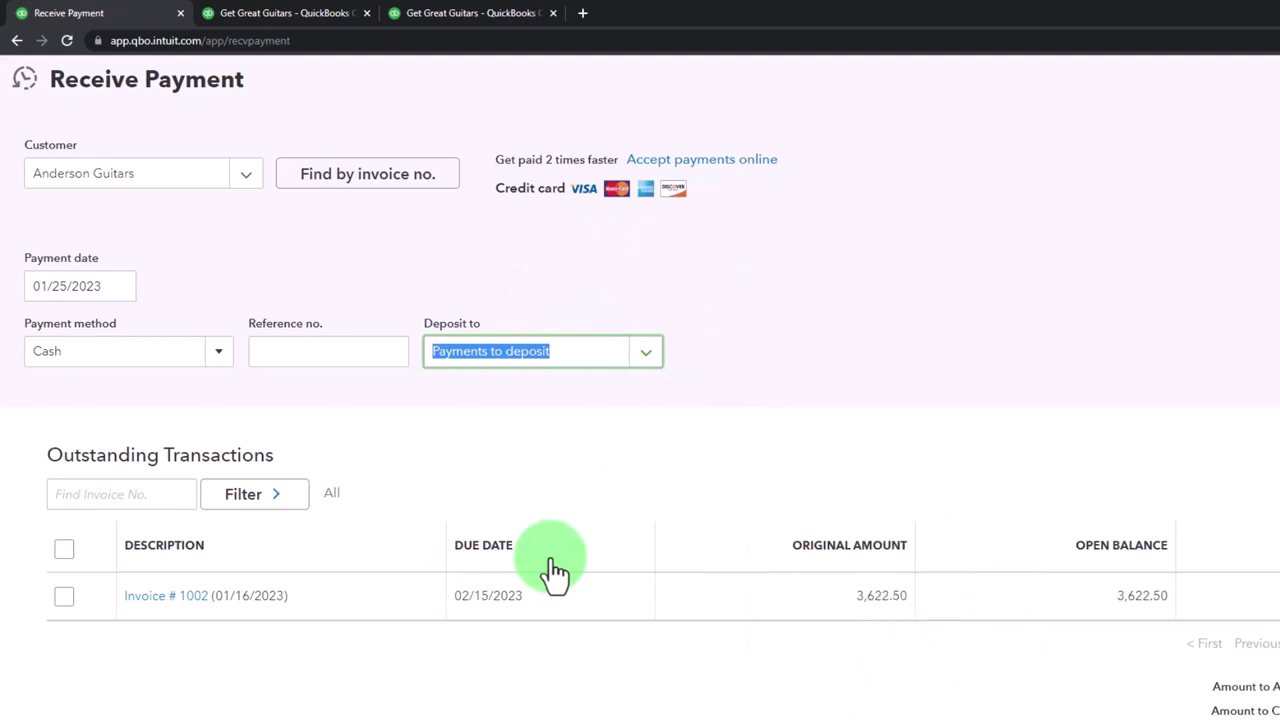
Step: Apply the 3,622.50 payment to invoice 1002, then save and close
scroll(555, 572, "down", 1)
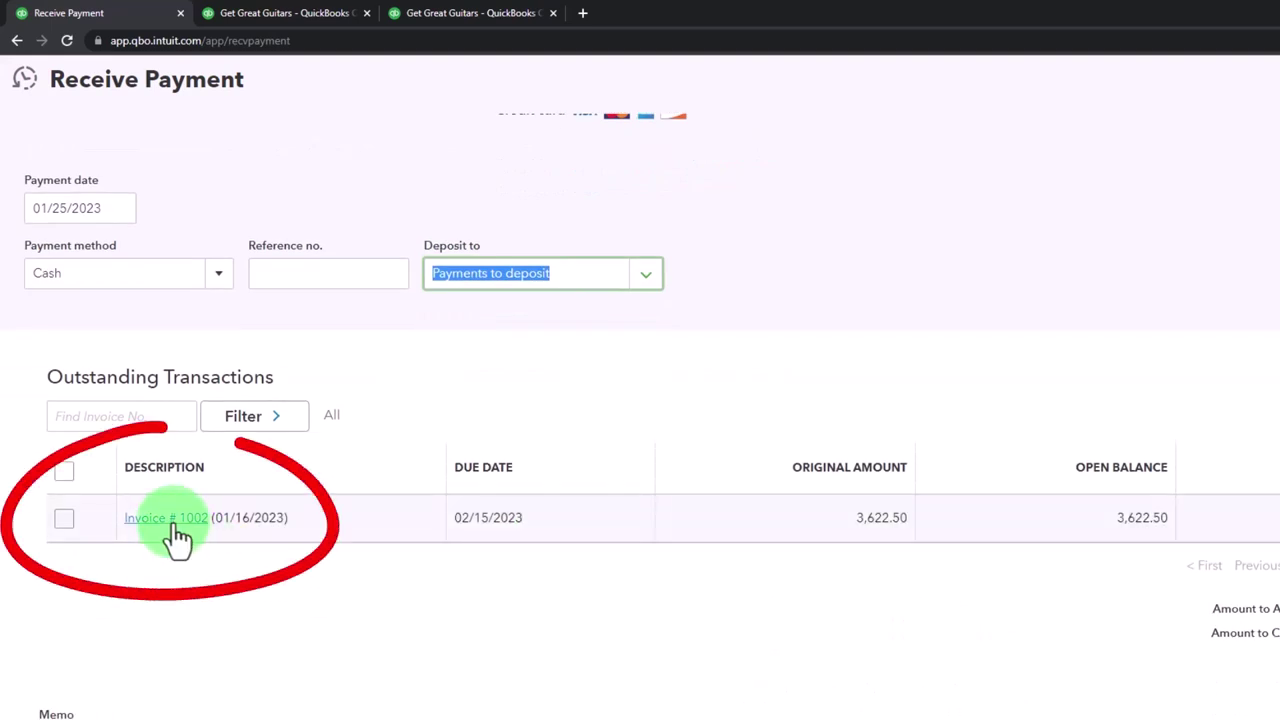
left_click(64, 518)
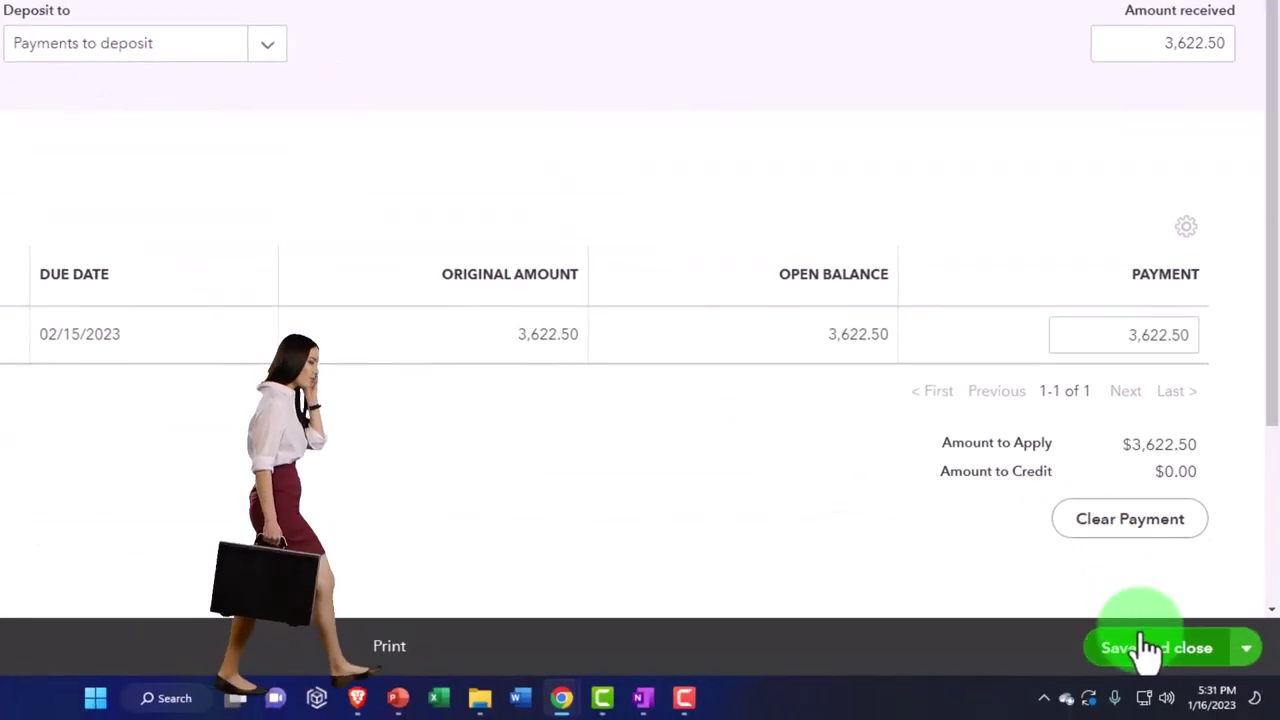
left_click(1152, 650)
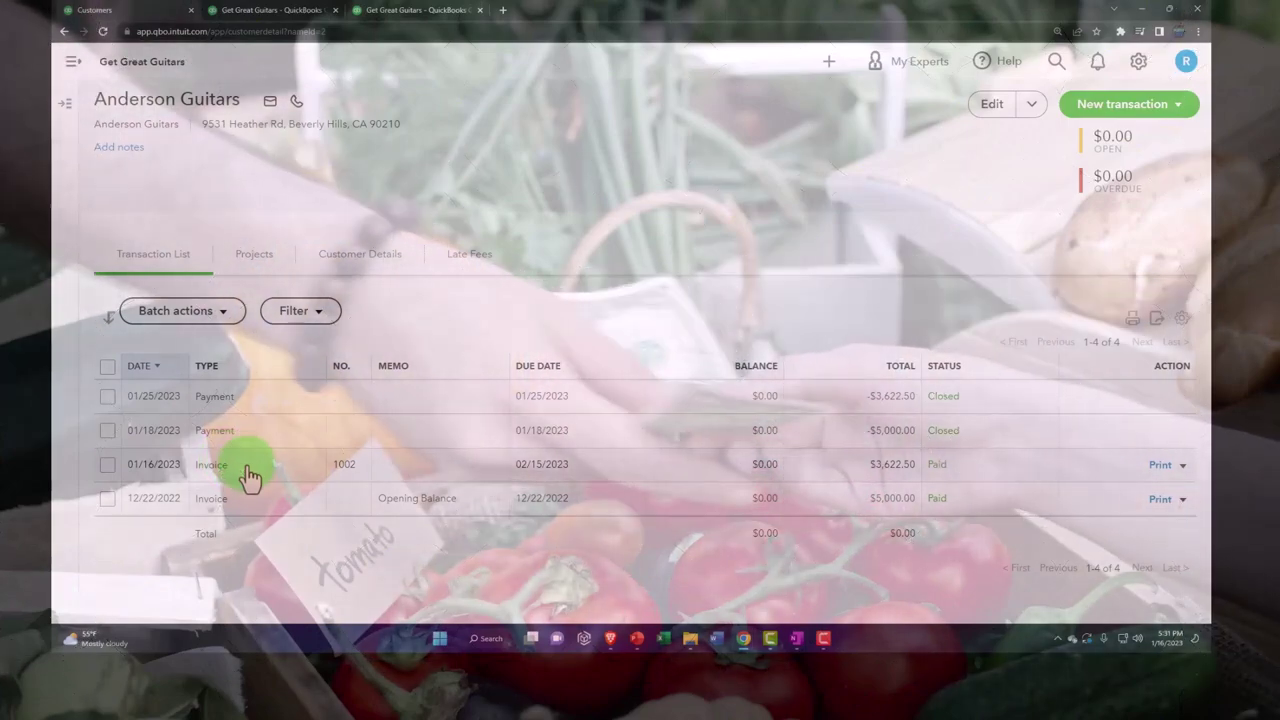
left_click(258, 476)
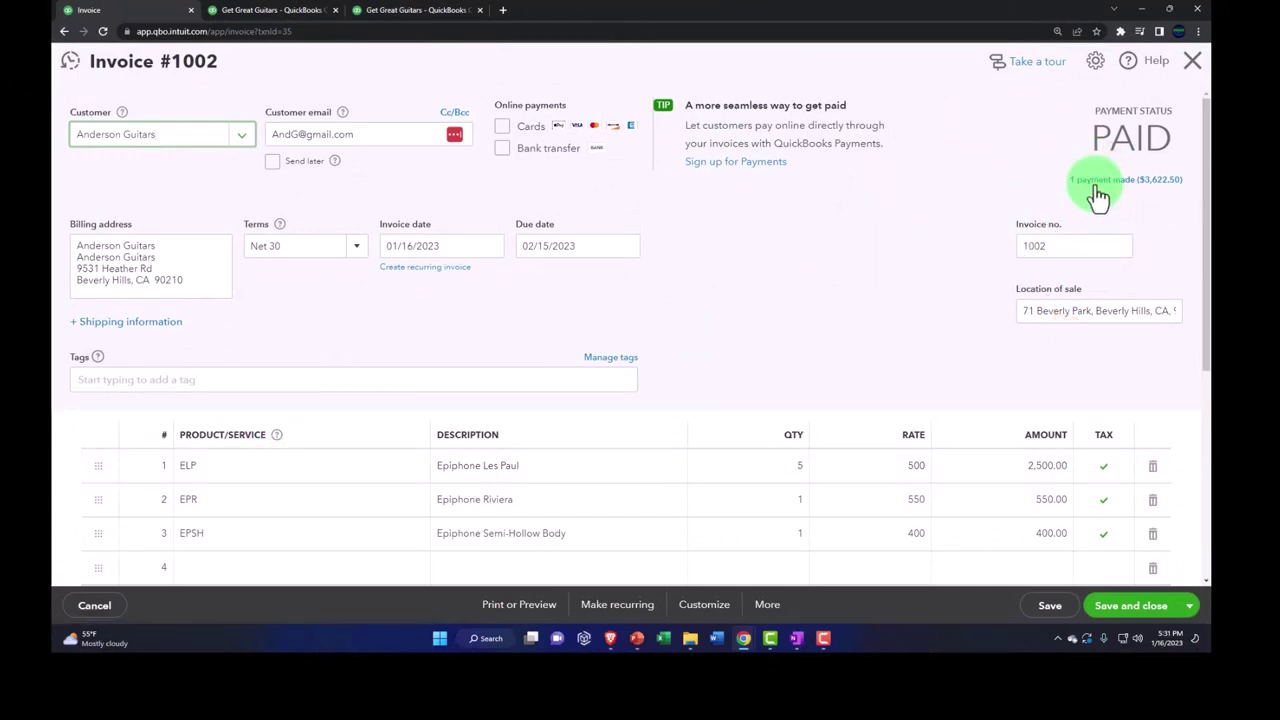
left_click(1193, 62)
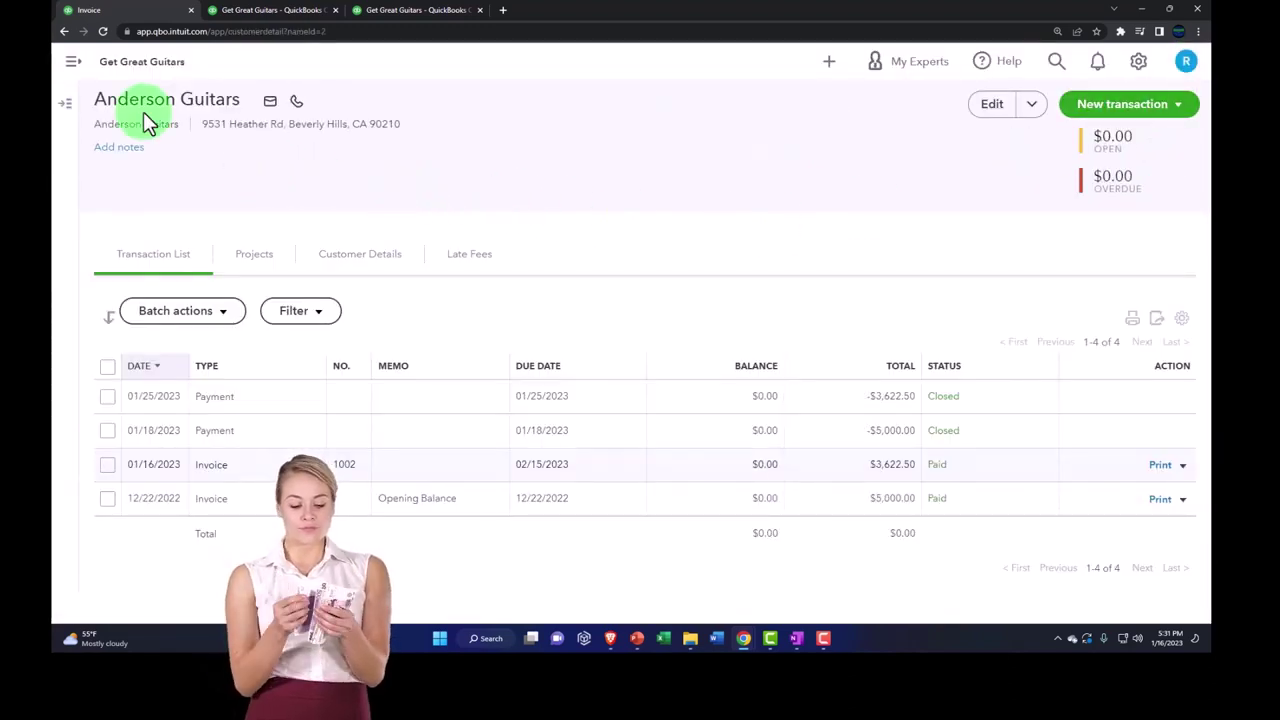
Step: Go to Sales > All sales from the main navigation menu
left_click(72, 64)
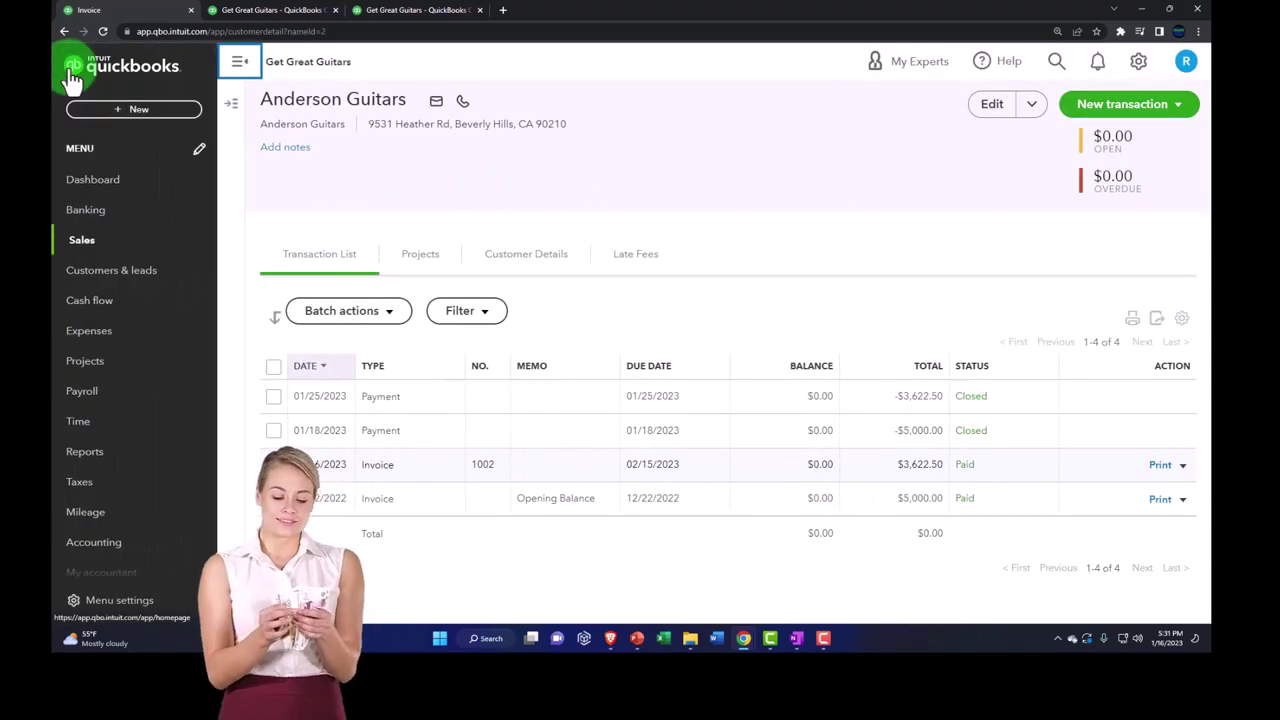
left_click(80, 240)
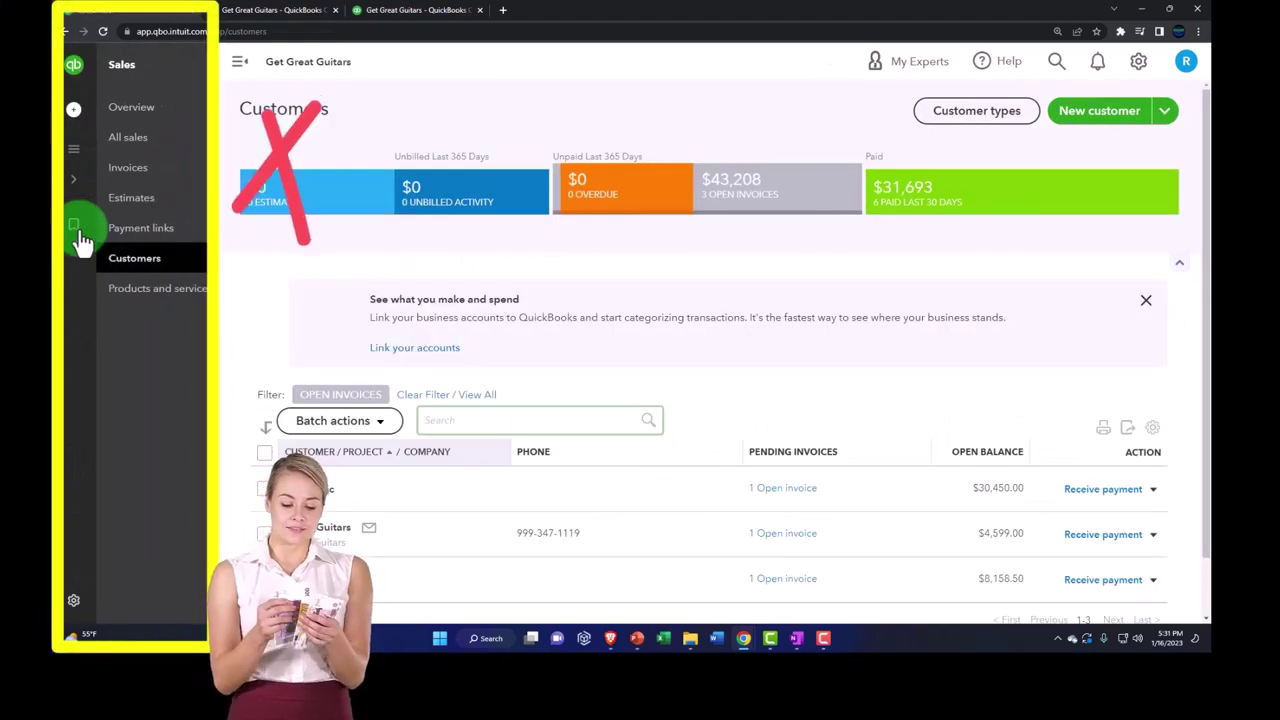
left_click(120, 150)
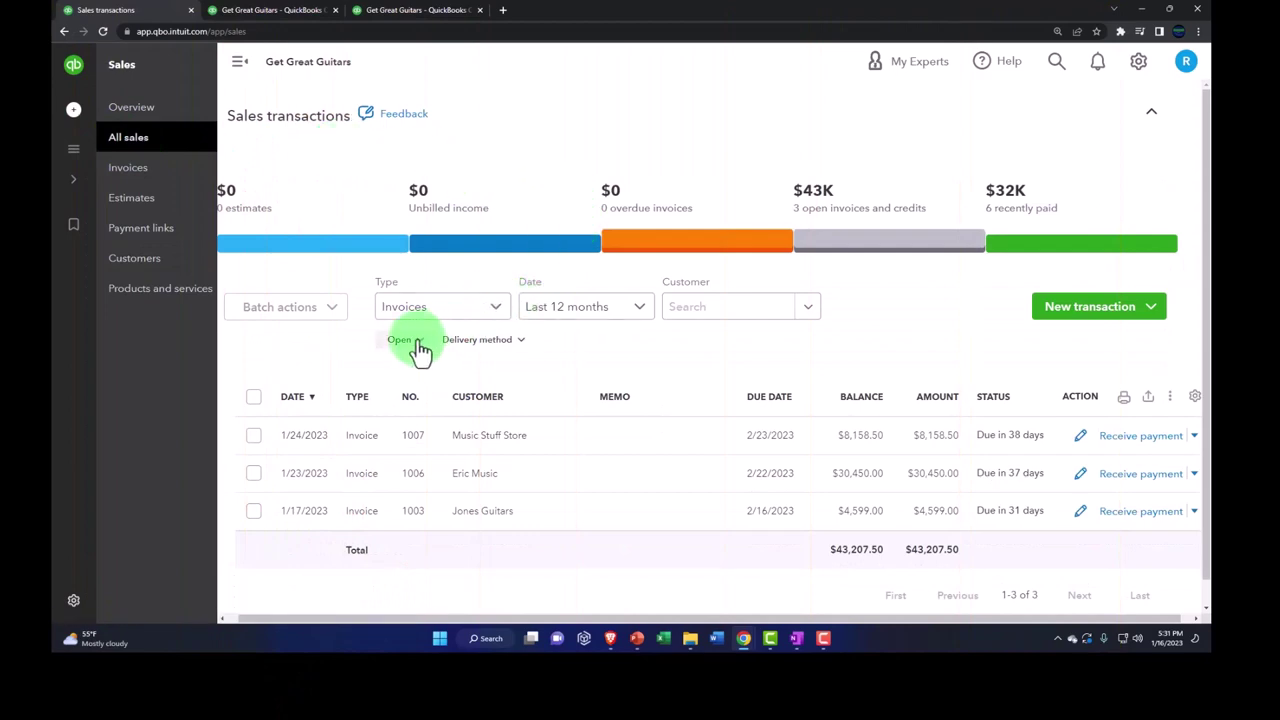
Step: Filter the sales list to type Invoices with status All
left_click(233, 70)
left_click(355, 275)
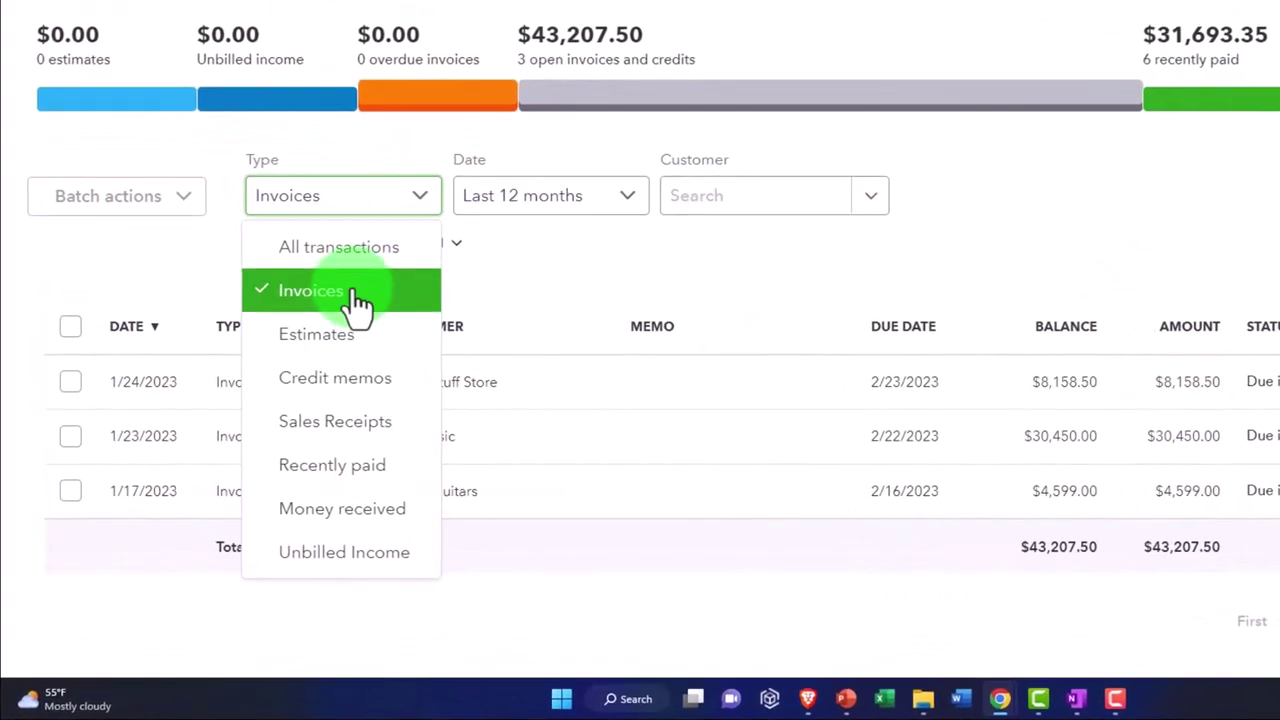
left_click(354, 294)
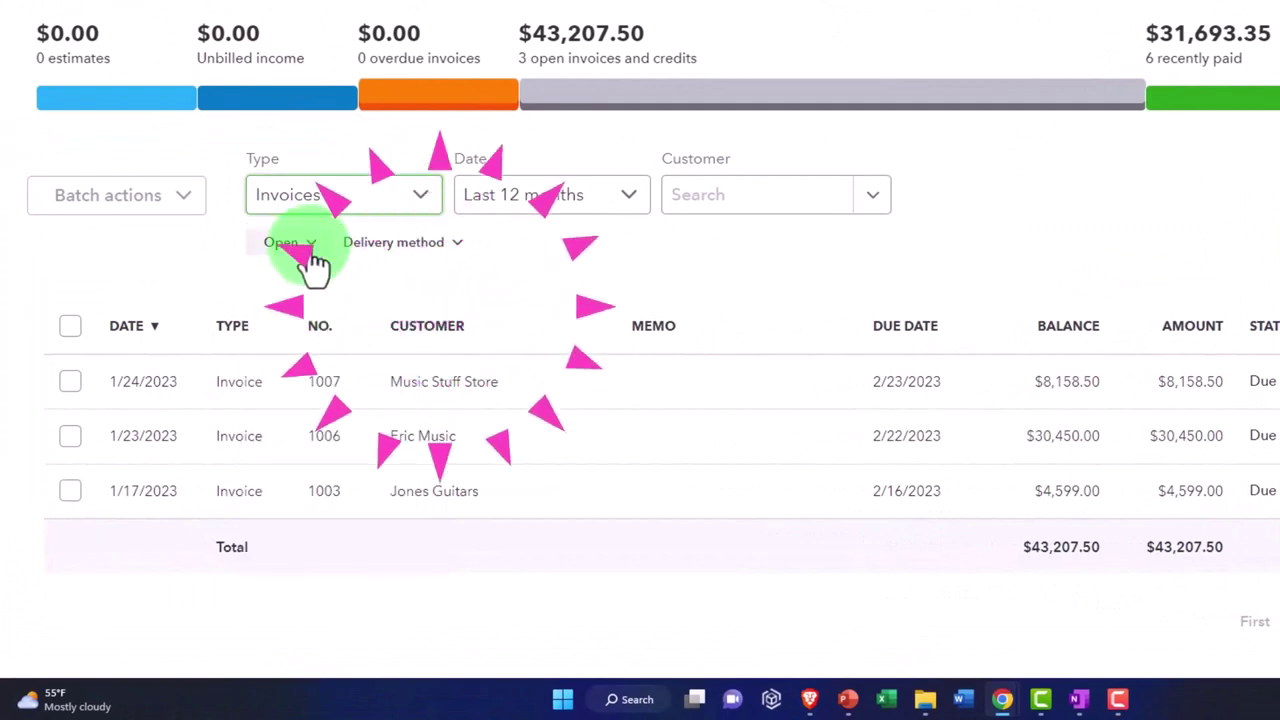
left_click(312, 250)
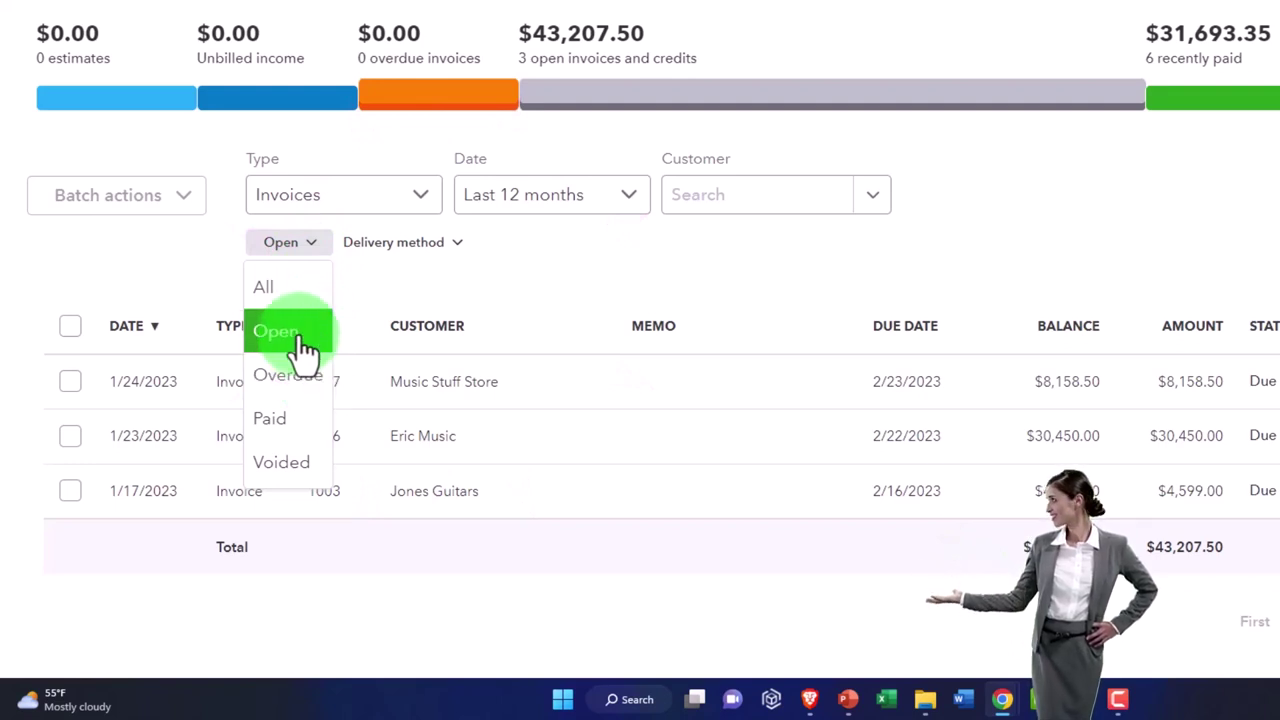
left_click(290, 290)
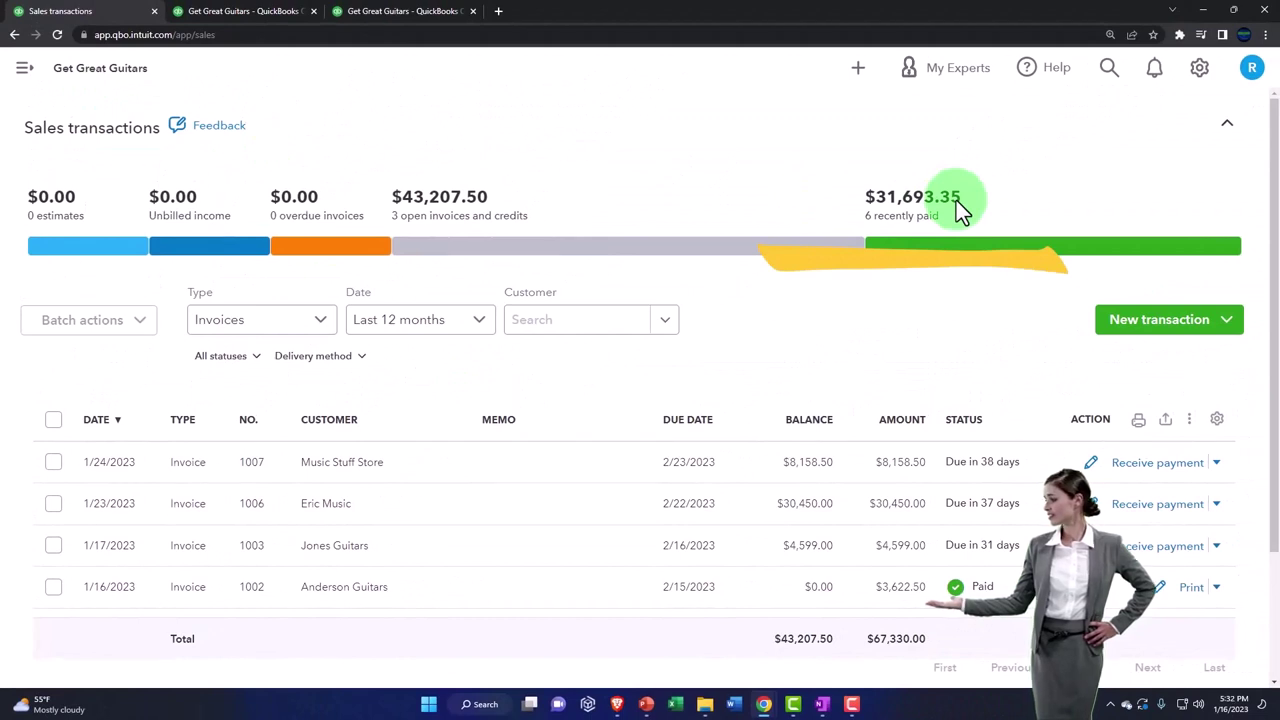
Step: In the sample company window, open Transactions > All sales, then drag the window off screen
key("alt+Tab")
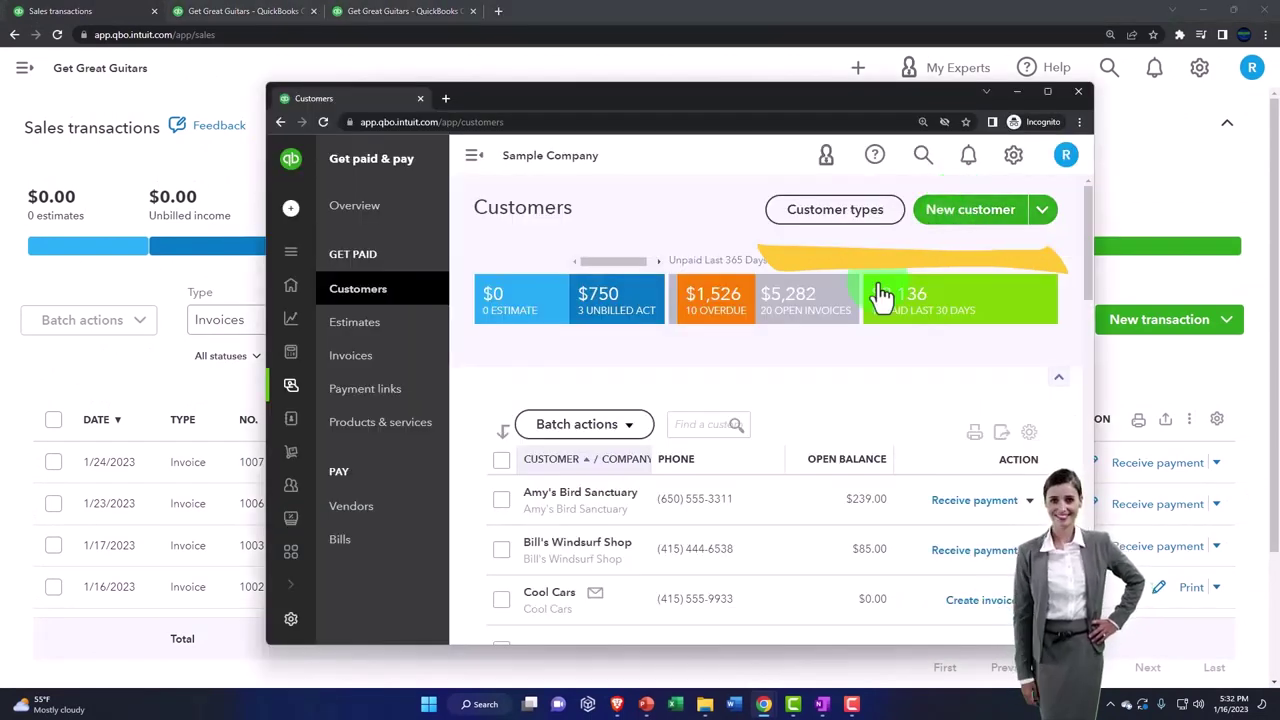
mouse_move(306, 286)
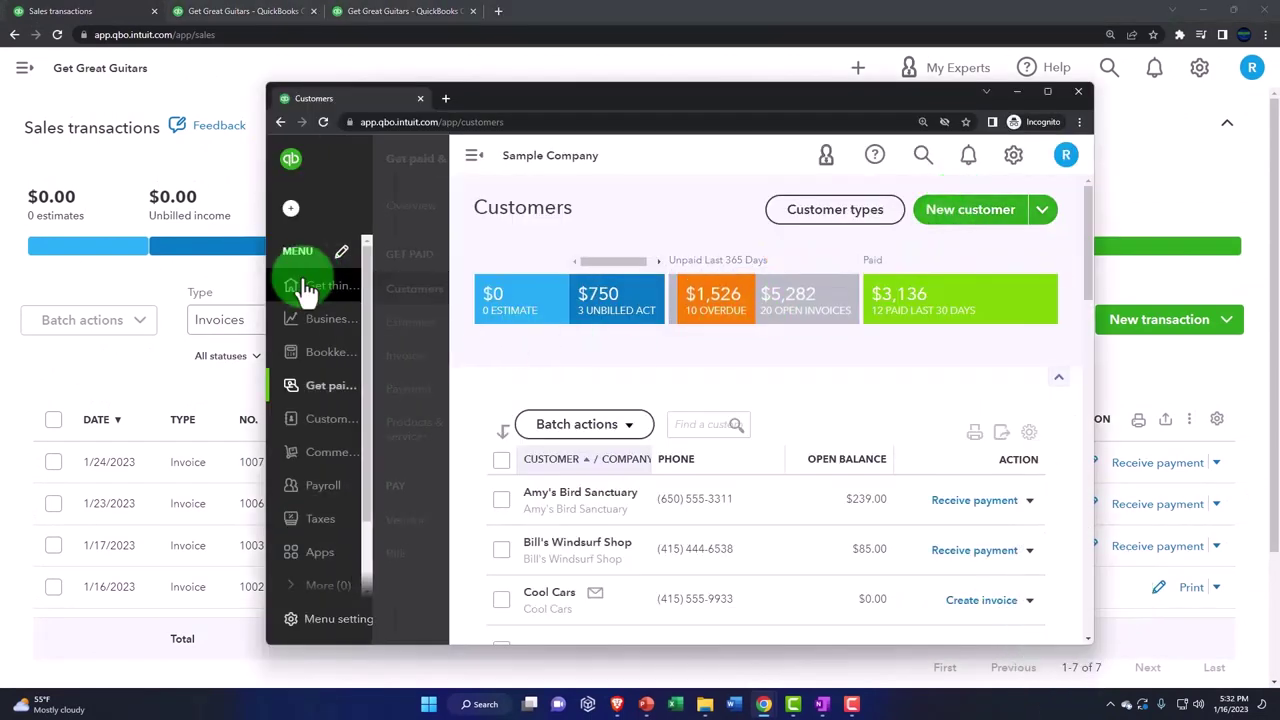
left_click(322, 360)
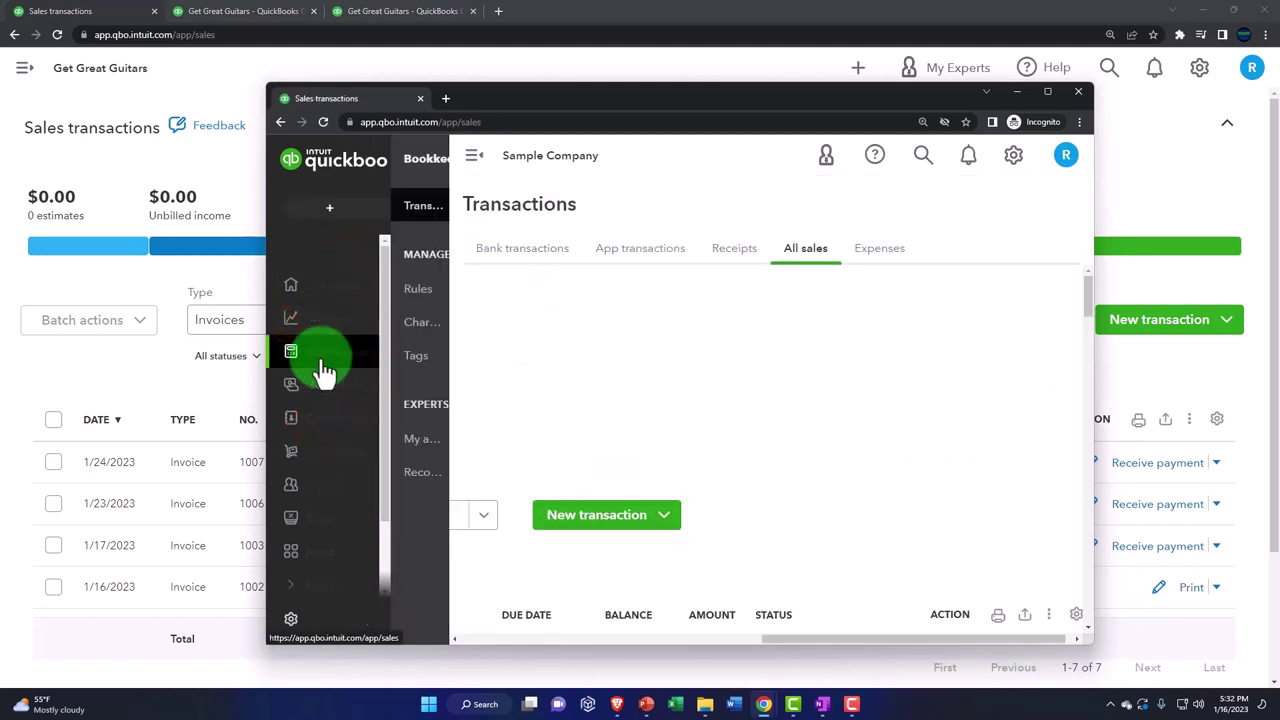
left_click(370, 215)
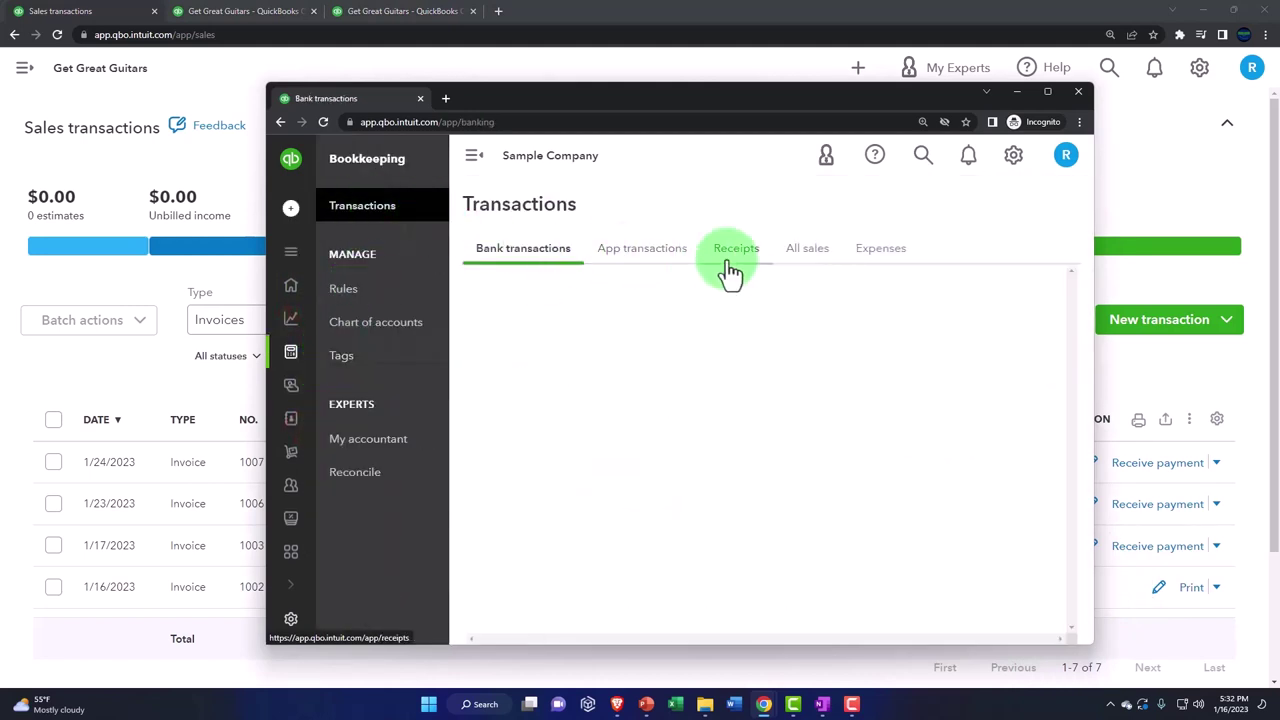
left_click(808, 262)
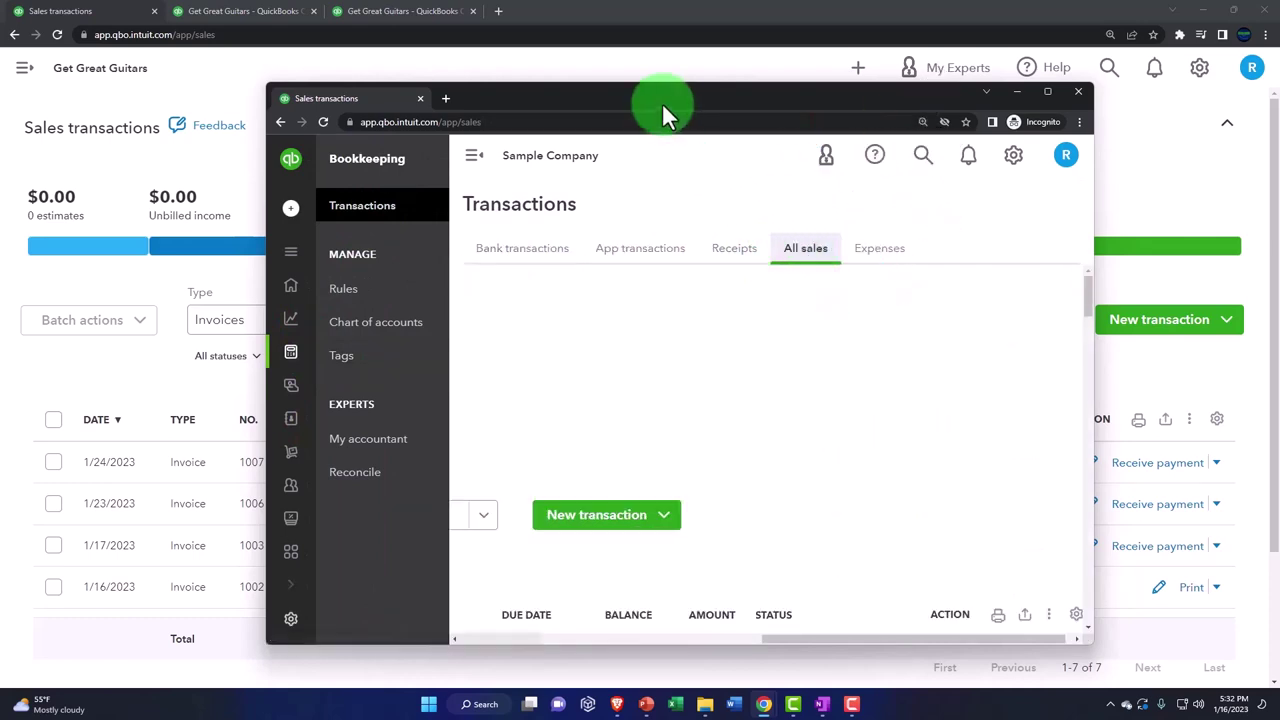
left_click_drag(608, 114, 1279, 200)
left_click_drag(1277, 152, 1279, 152)
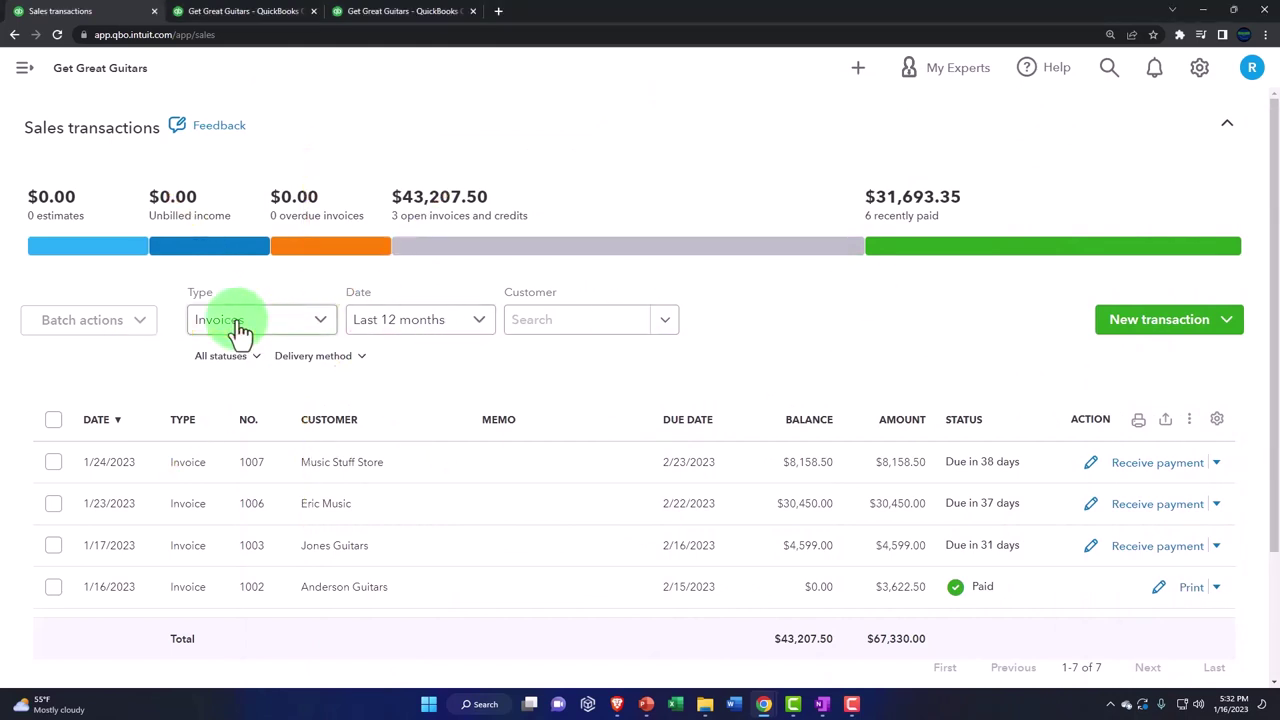
Step: Rerun the Balance Sheet report with current figures
left_click(246, 13)
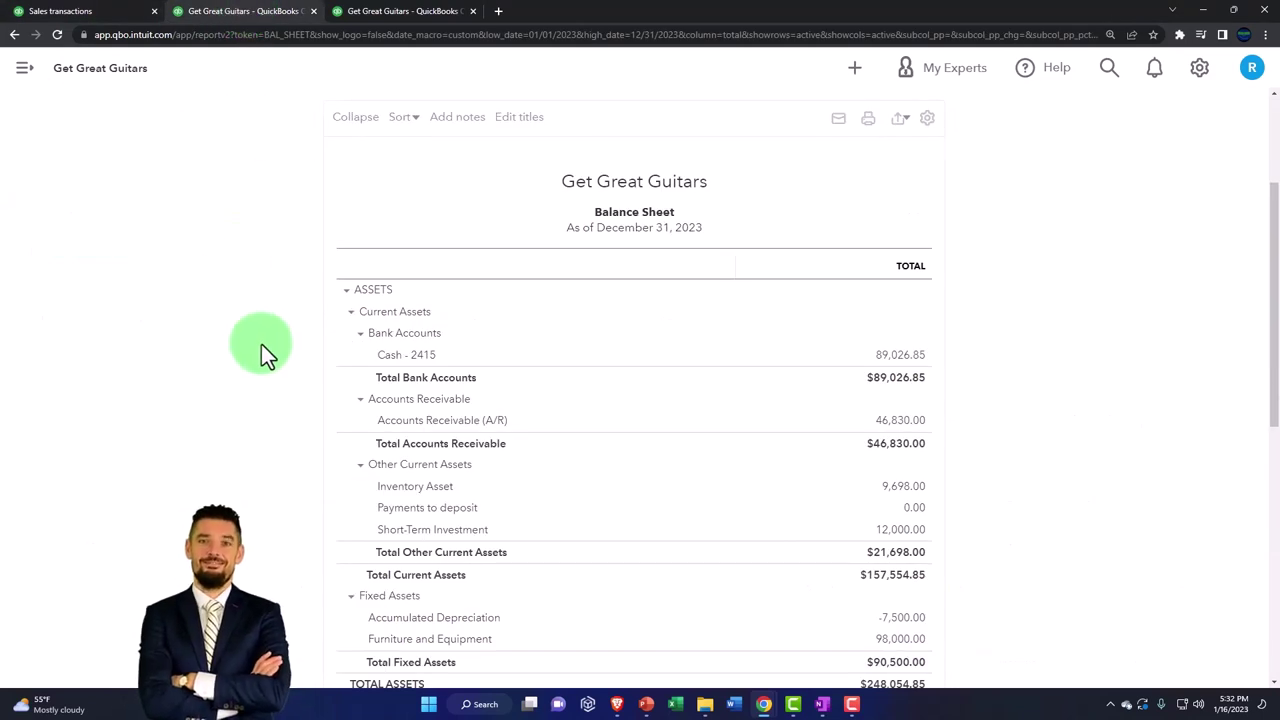
scroll(261, 344, "up", 3)
left_click(760, 255)
Step: Drill into the 43,207.50 Accounts Receivable balance on the Balance Sheet
scroll(690, 407, "down", 2)
key("ctrl+plus")
scroll(303, 471, "down", 2)
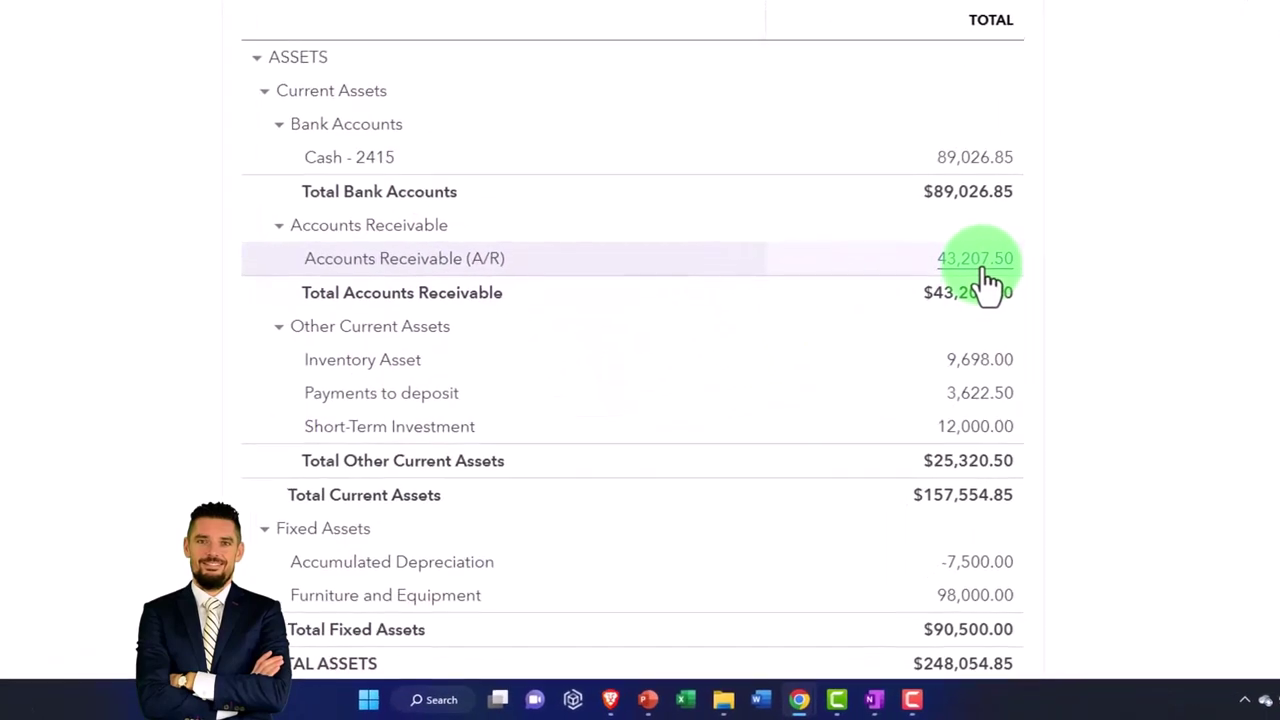
left_click(980, 262)
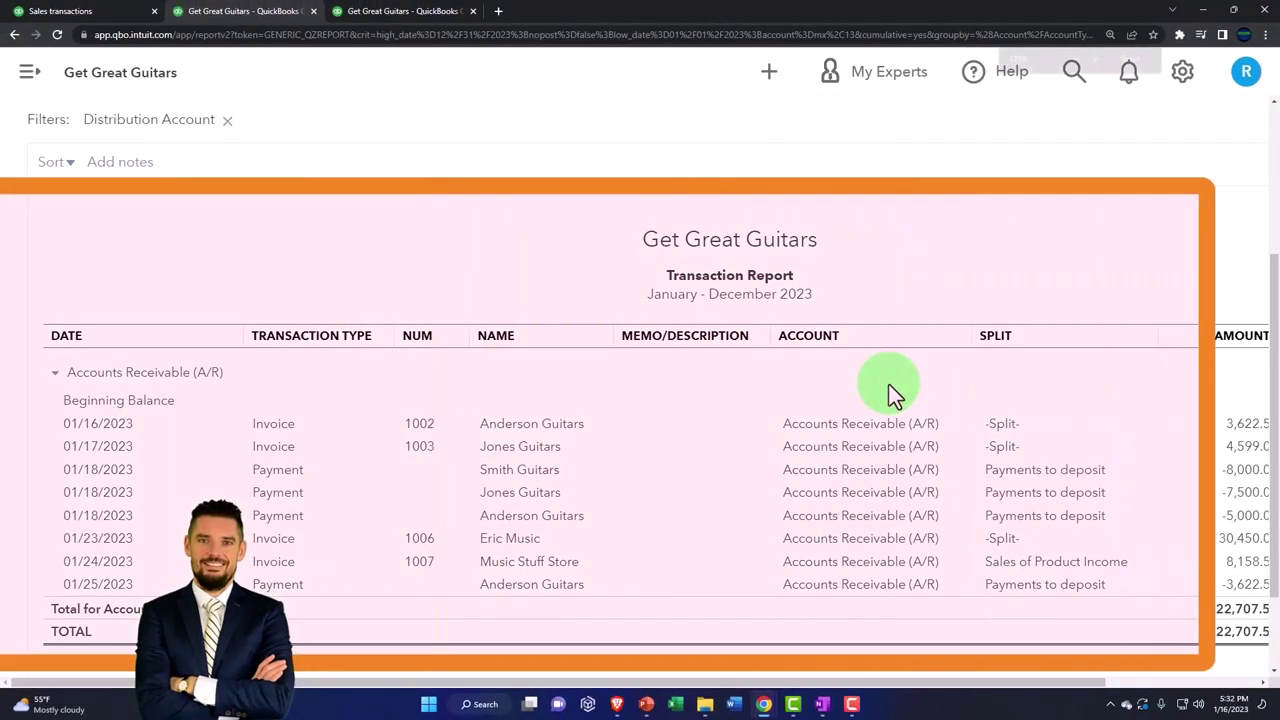
key("ctrl+minus")
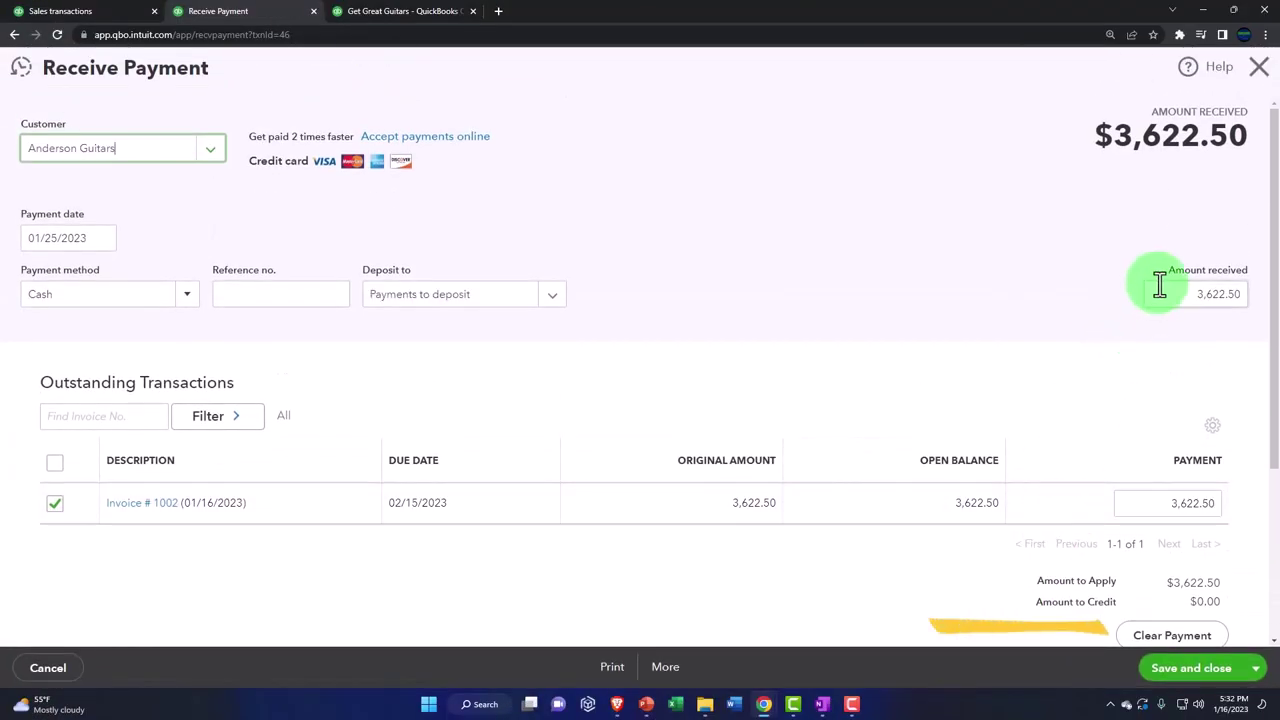
Step: Close the Anderson Guitars payment and return to the Balance Sheet summary
left_click(1259, 67)
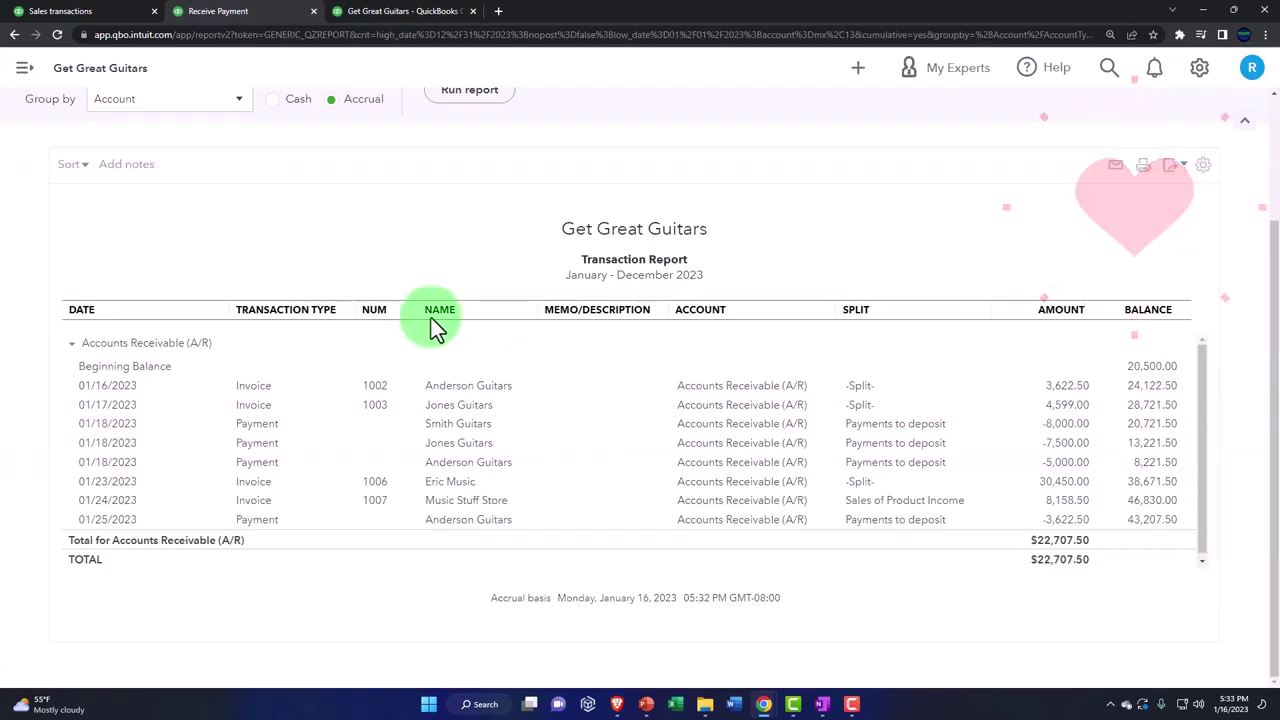
scroll(189, 351, "up", 5)
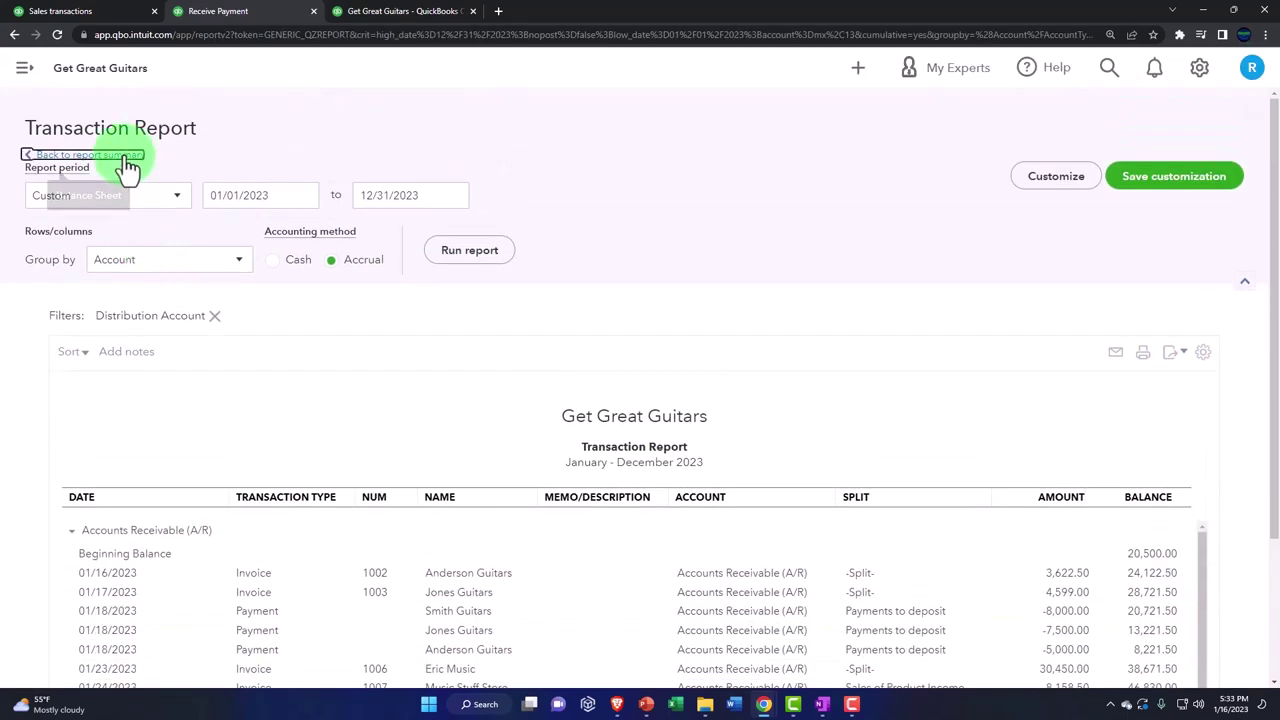
left_click(120, 160)
Step: Review the 3,622.50 Payments to deposit detail, then go back to the Balance Sheet summary
scroll(116, 183, "down", 3)
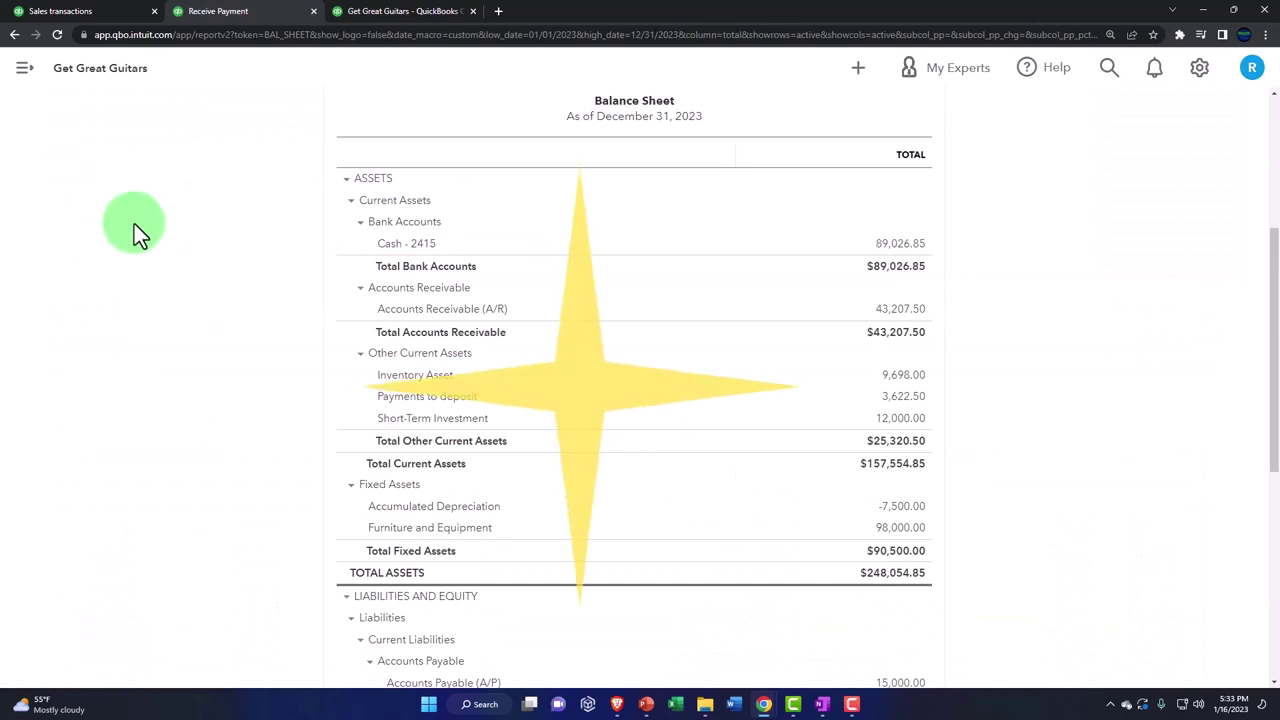
key("ctrl+plus")
key("ctrl+plus")
key("ctrl+plus")
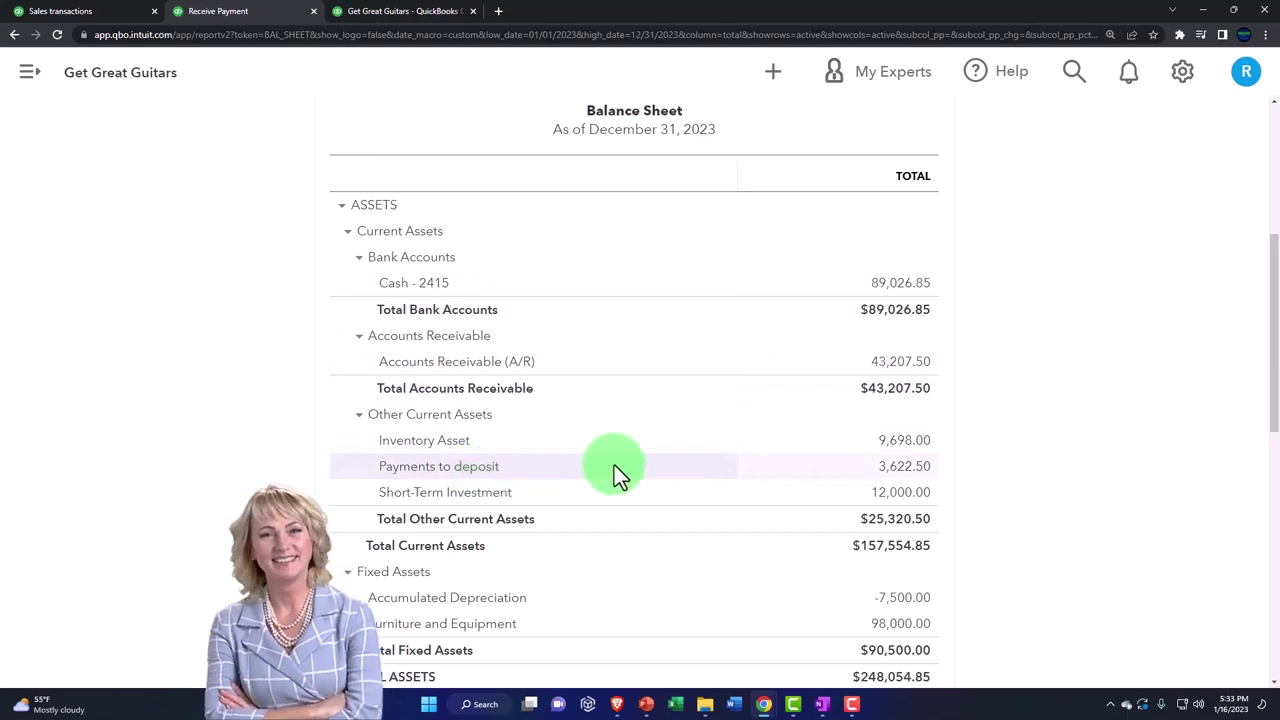
left_click(898, 468)
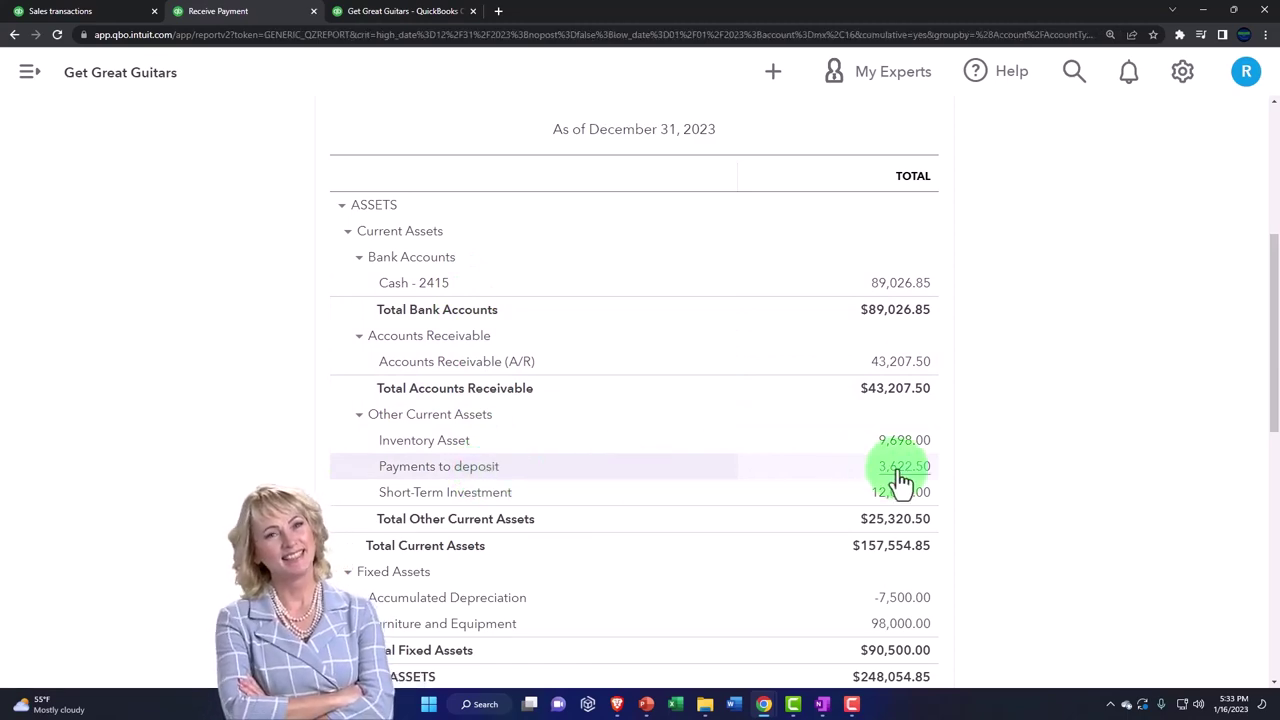
scroll(898, 480, "down", 3)
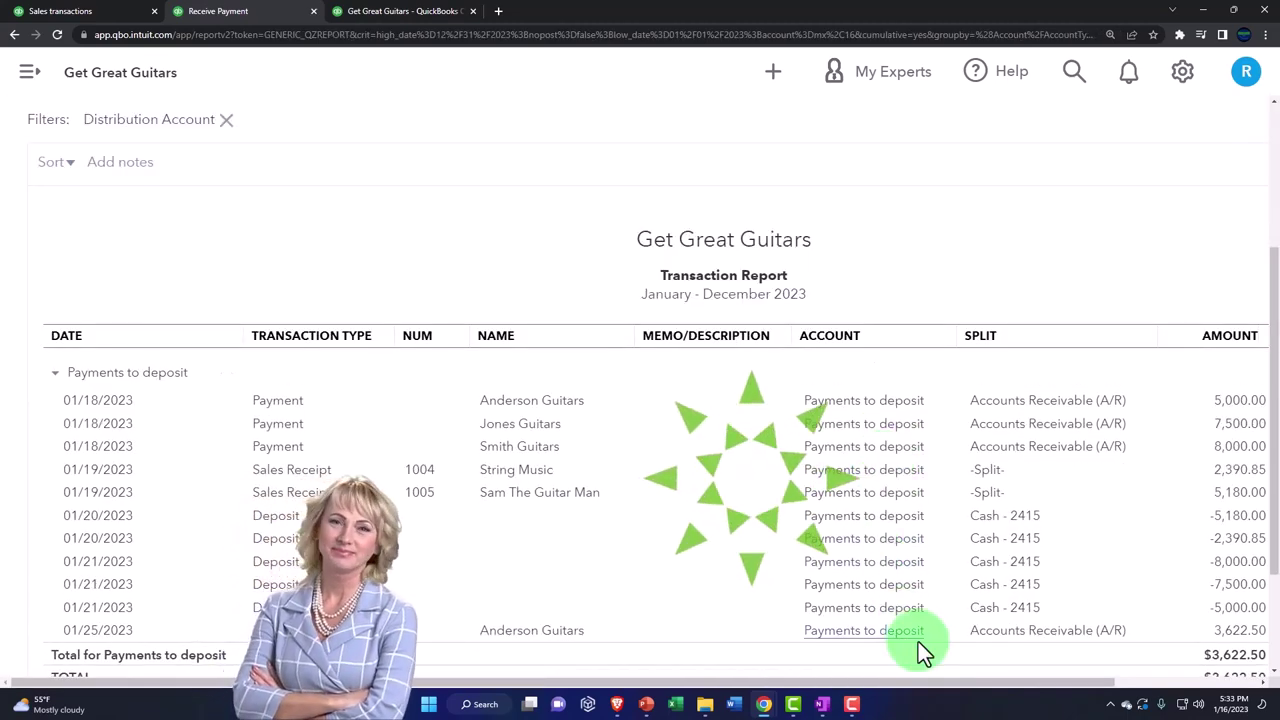
key("ctrl+minus")
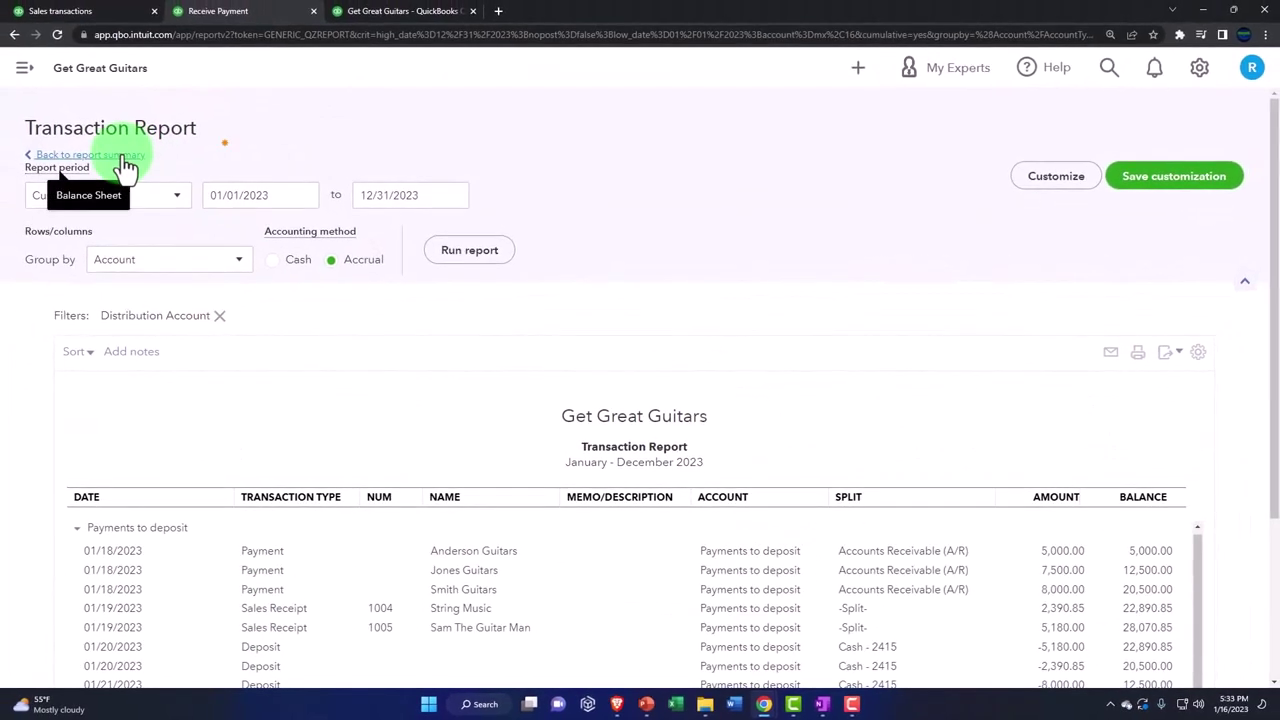
left_click(120, 157)
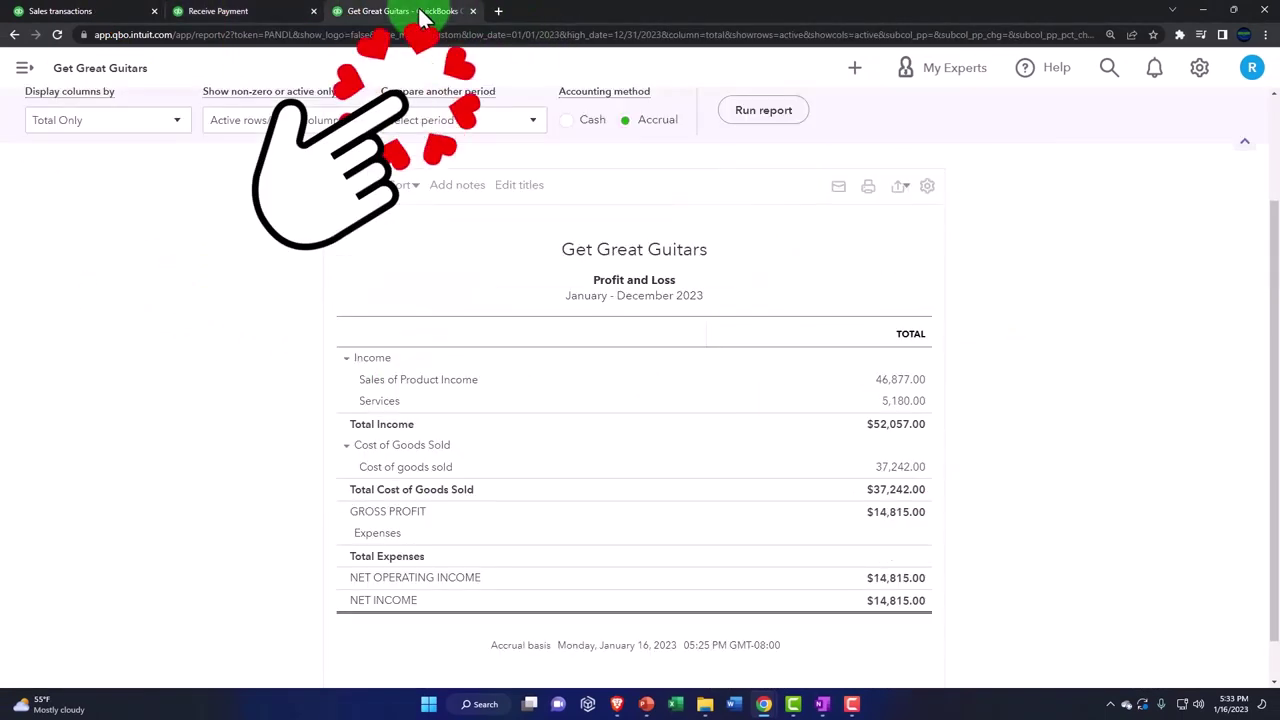
Step: Duplicate the current report tab and open the Reports list in the copy
right_click(421, 14)
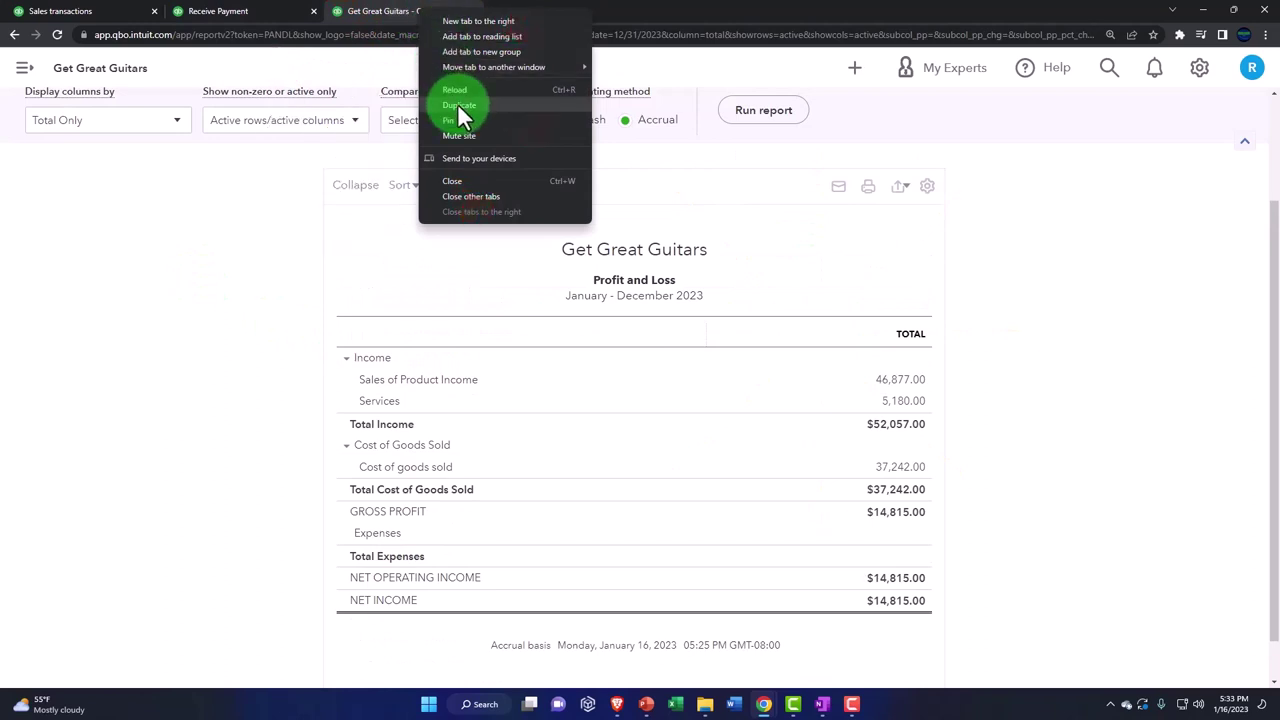
left_click(457, 103)
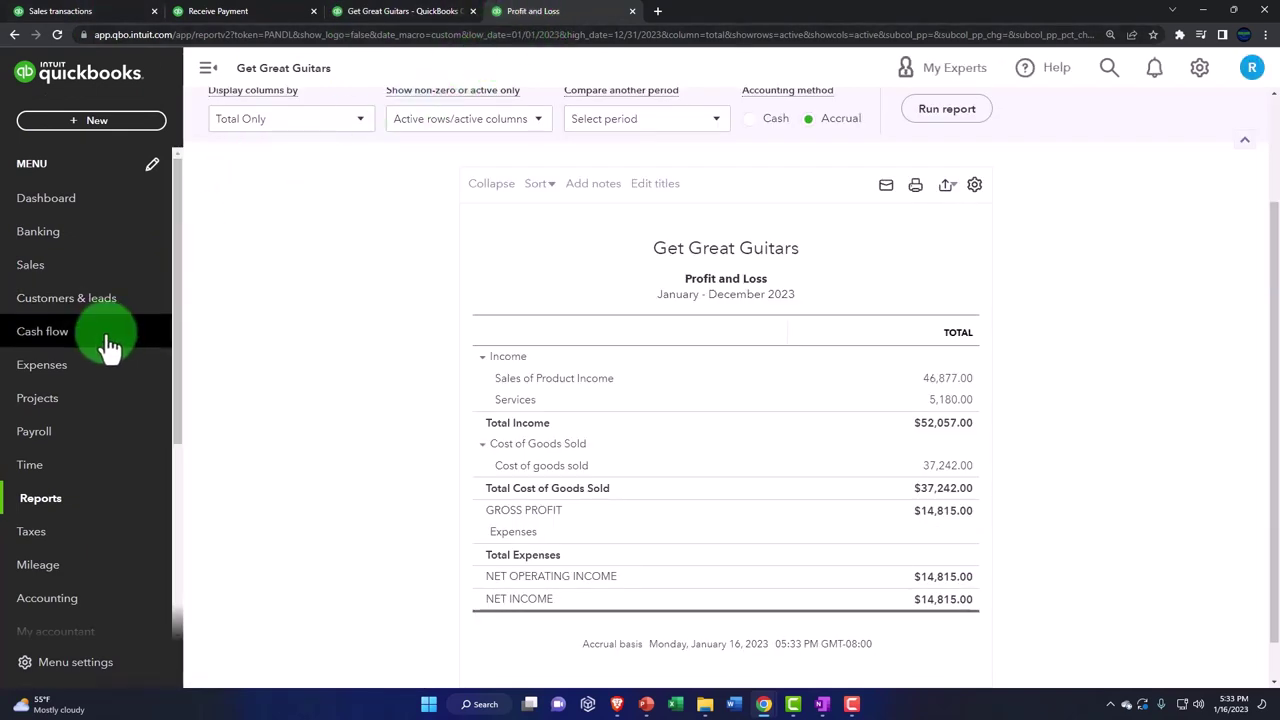
left_click(77, 508)
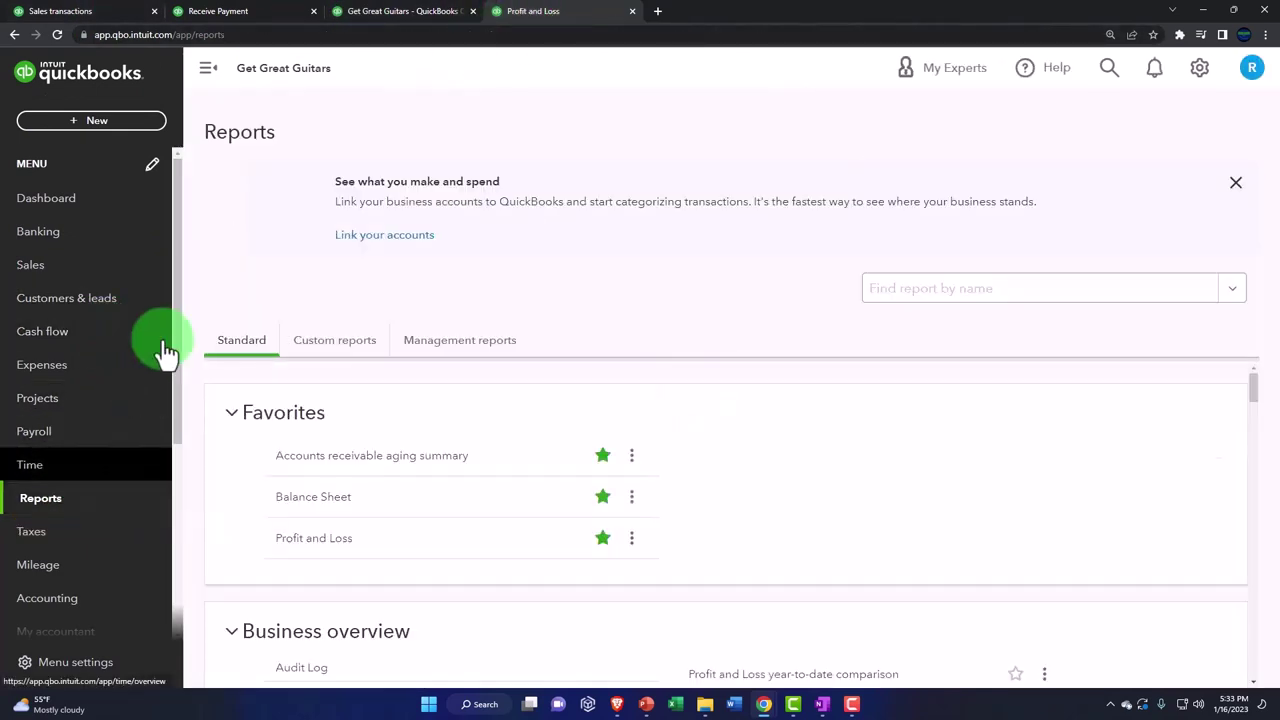
Step: Hide the navigation menu and scroll down to the Who owes you reports
left_click(208, 68)
scroll(298, 388, "down", 1)
scroll(305, 441, "down", 5)
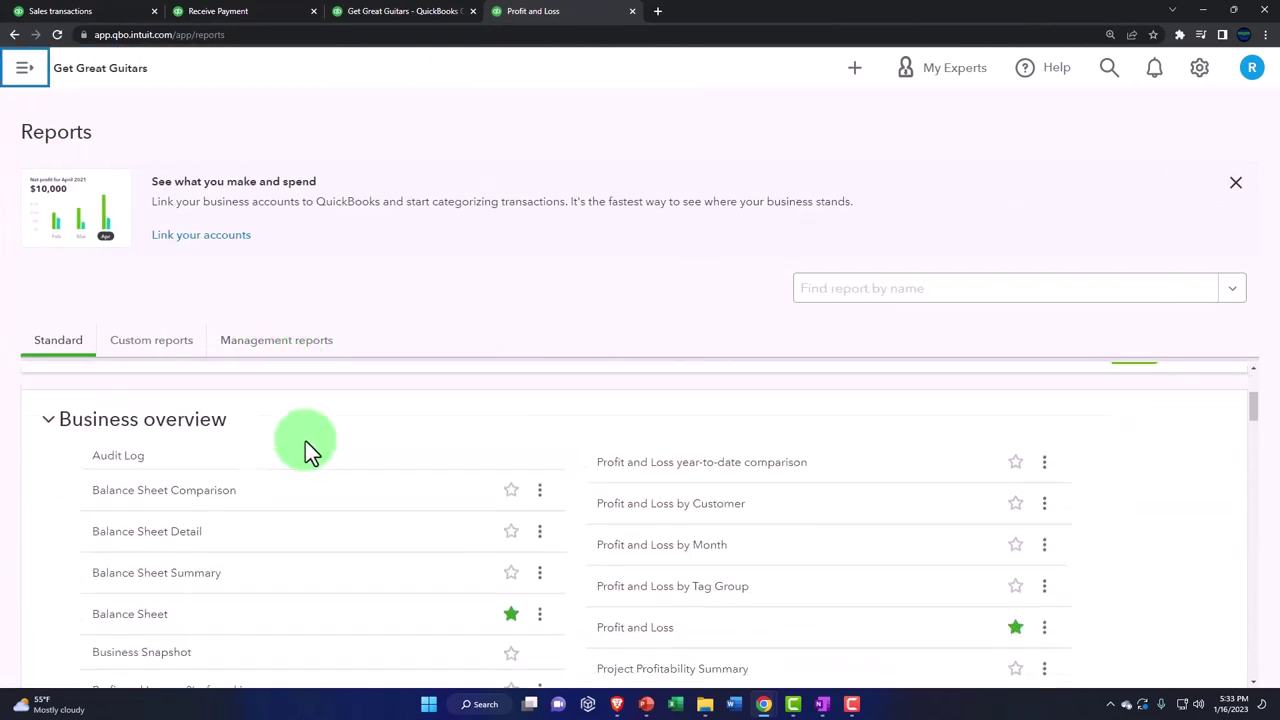
scroll(306, 442, "down", 2)
scroll(300, 445, "down", 1)
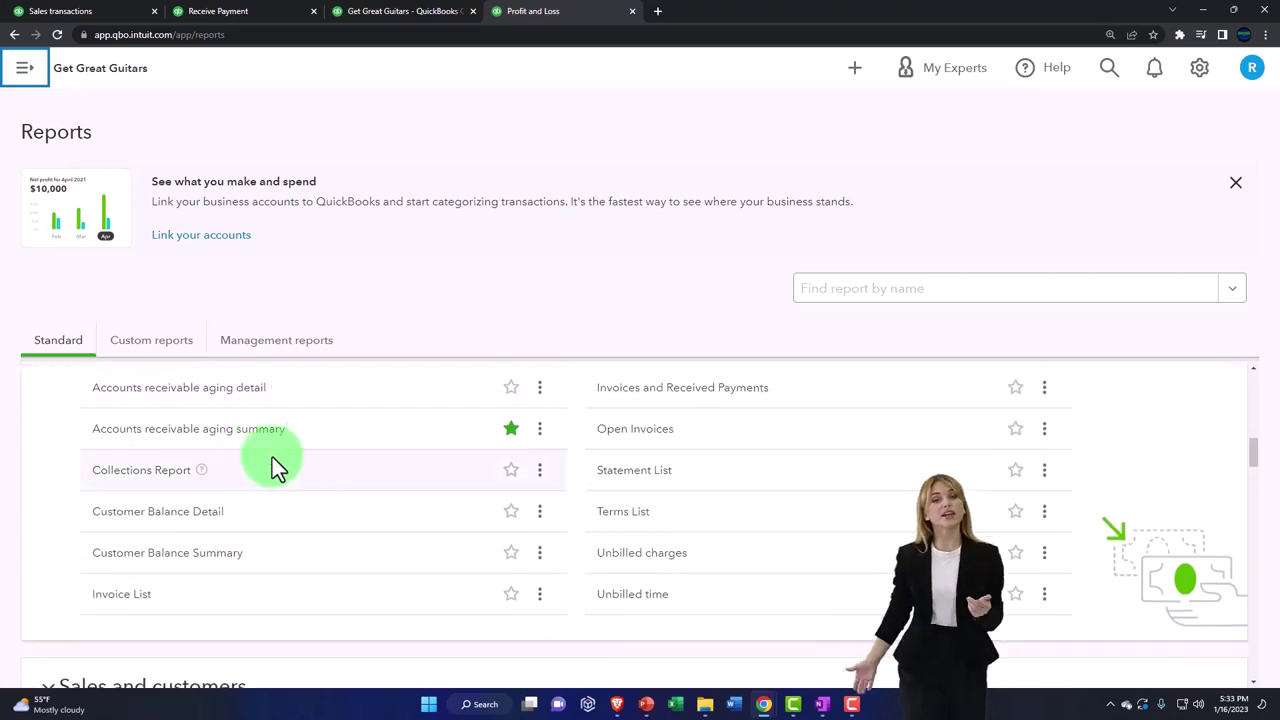
scroll(143, 414, "up", 1)
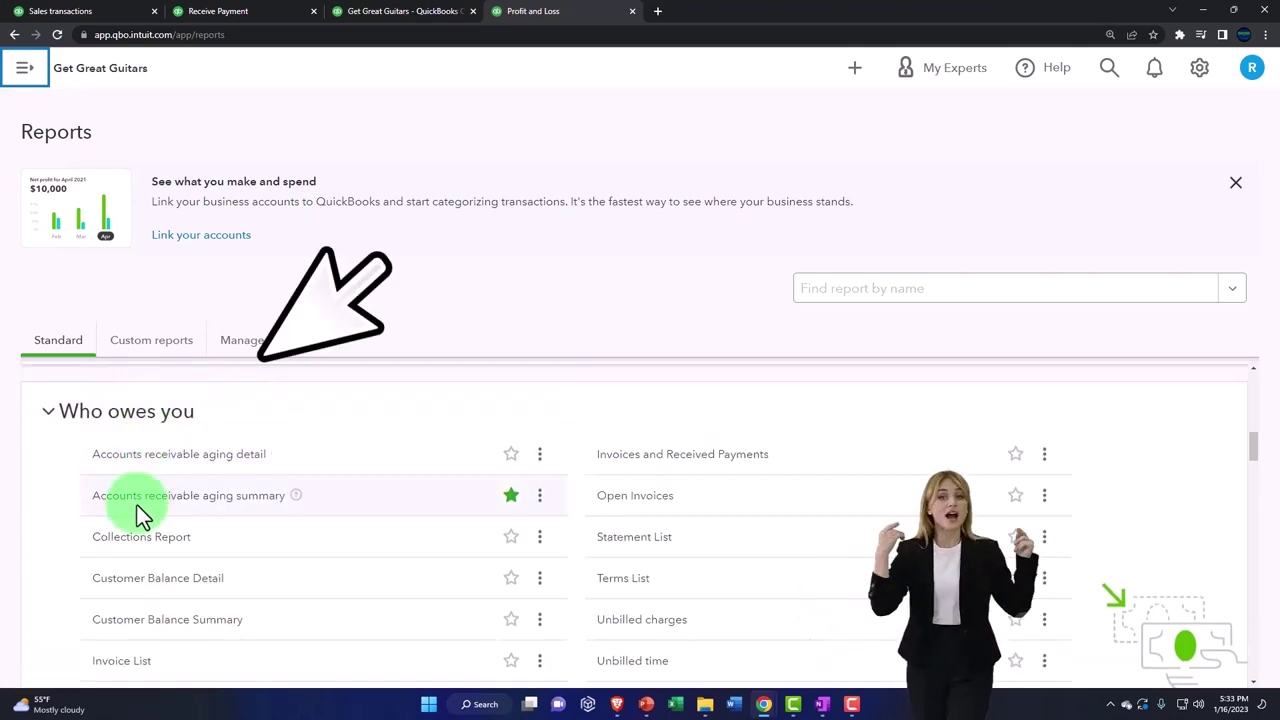
Step: Run the Accounts receivable aging summary as of 12/31/2023, then switch back to the Balance Sheet tab
left_click(200, 508)
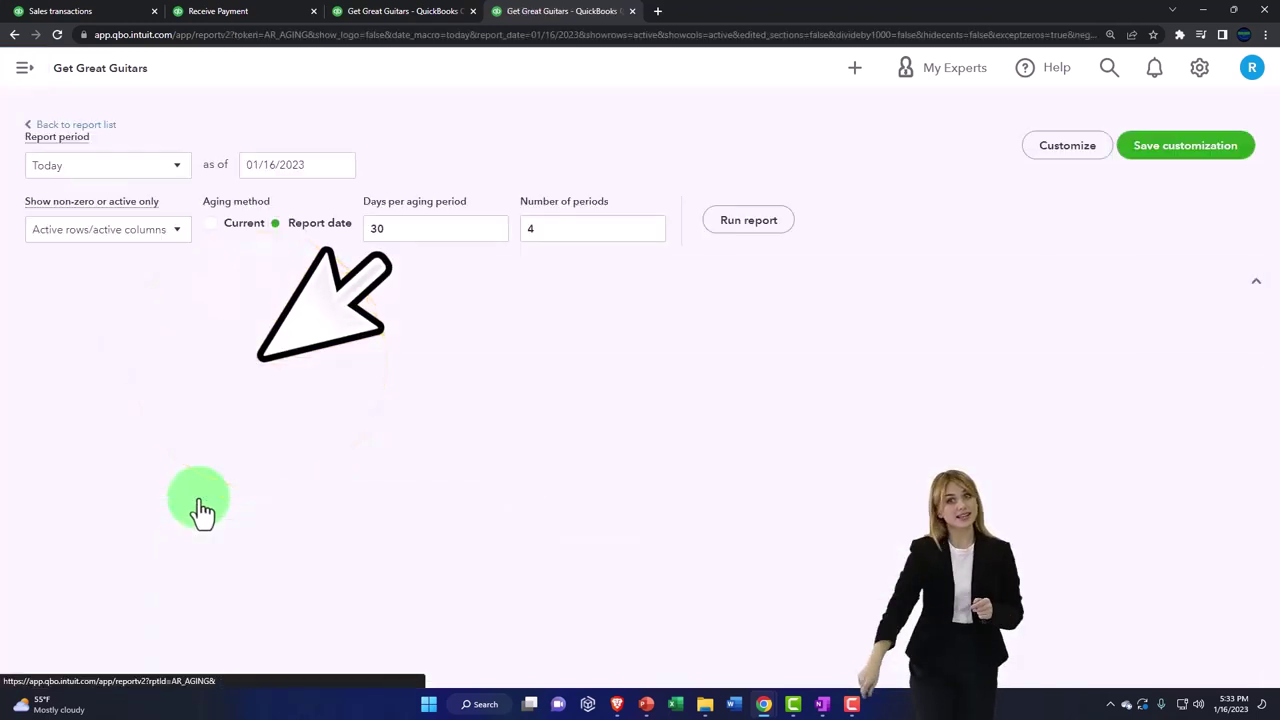
left_click(422, 275)
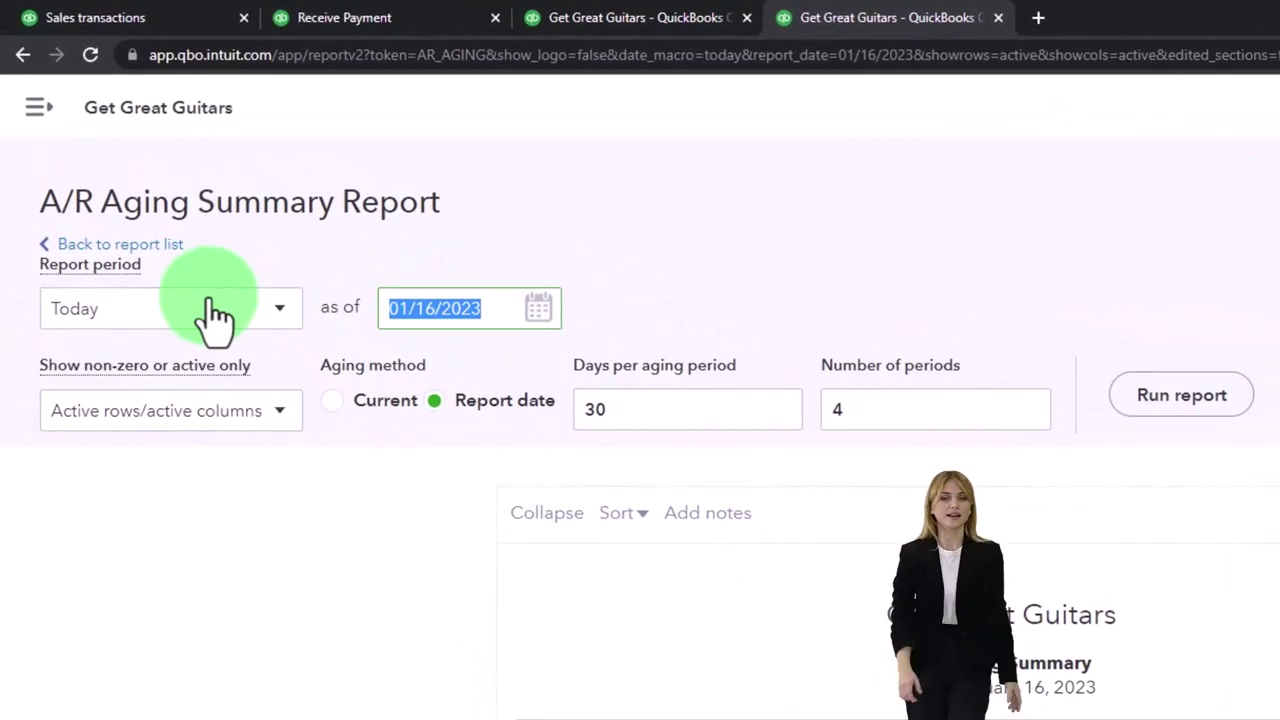
type("010")
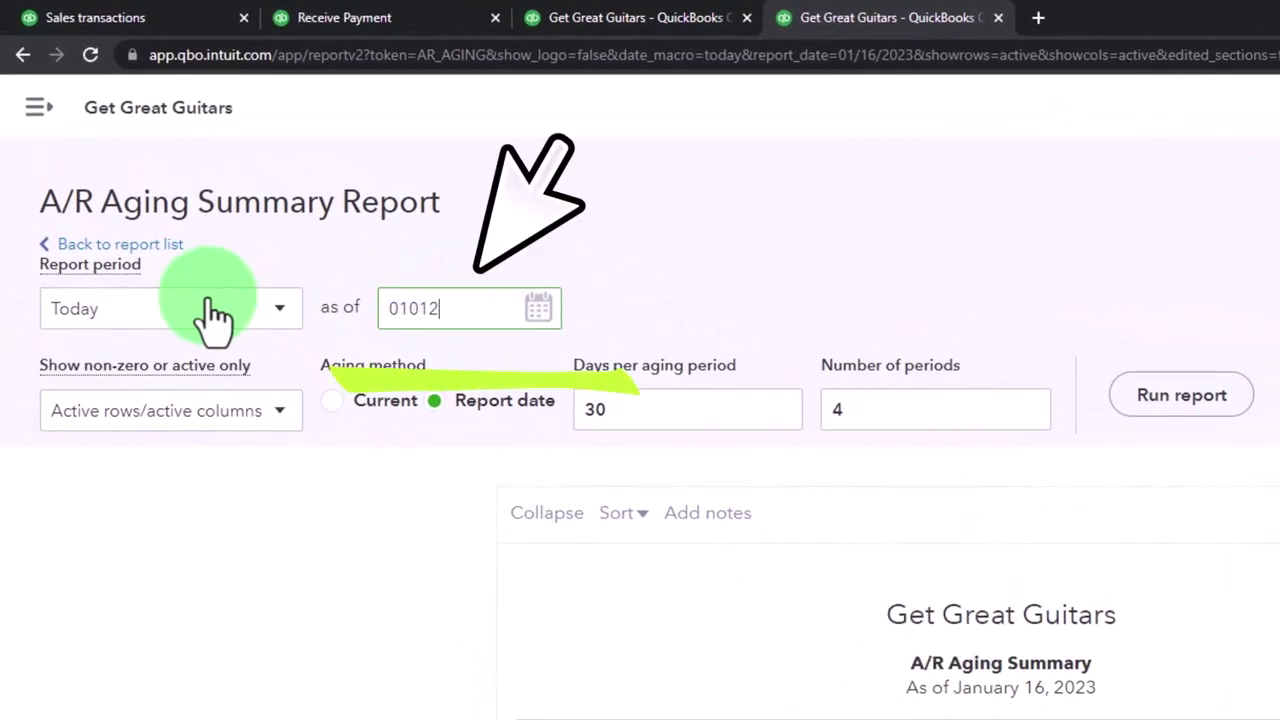
type("12")
key("BackSpace")
type("1/2023")
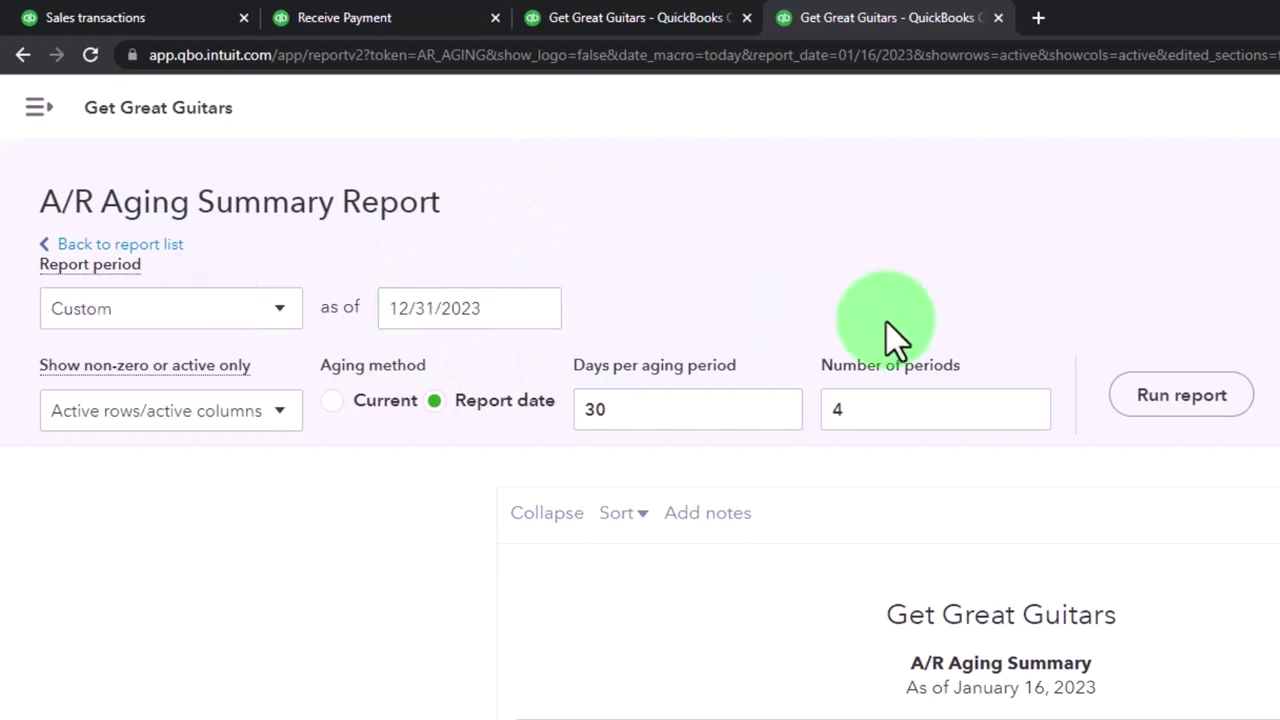
left_click(1180, 402)
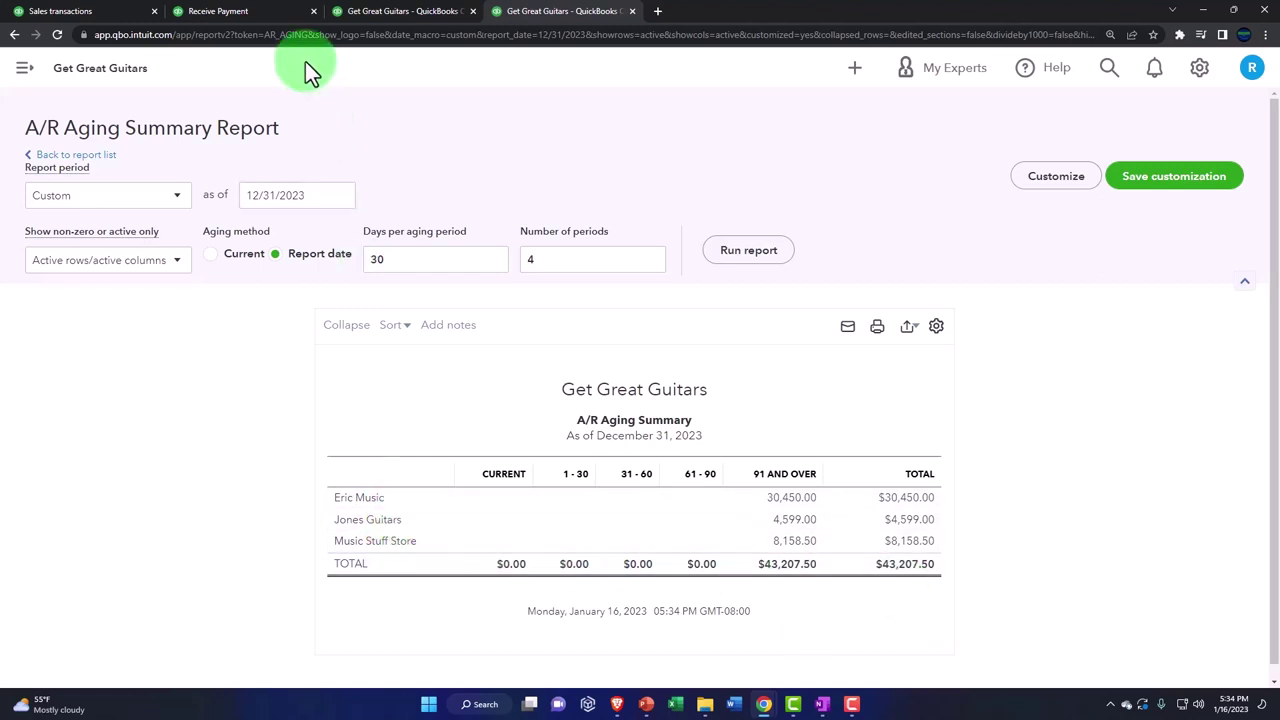
left_click(257, 12)
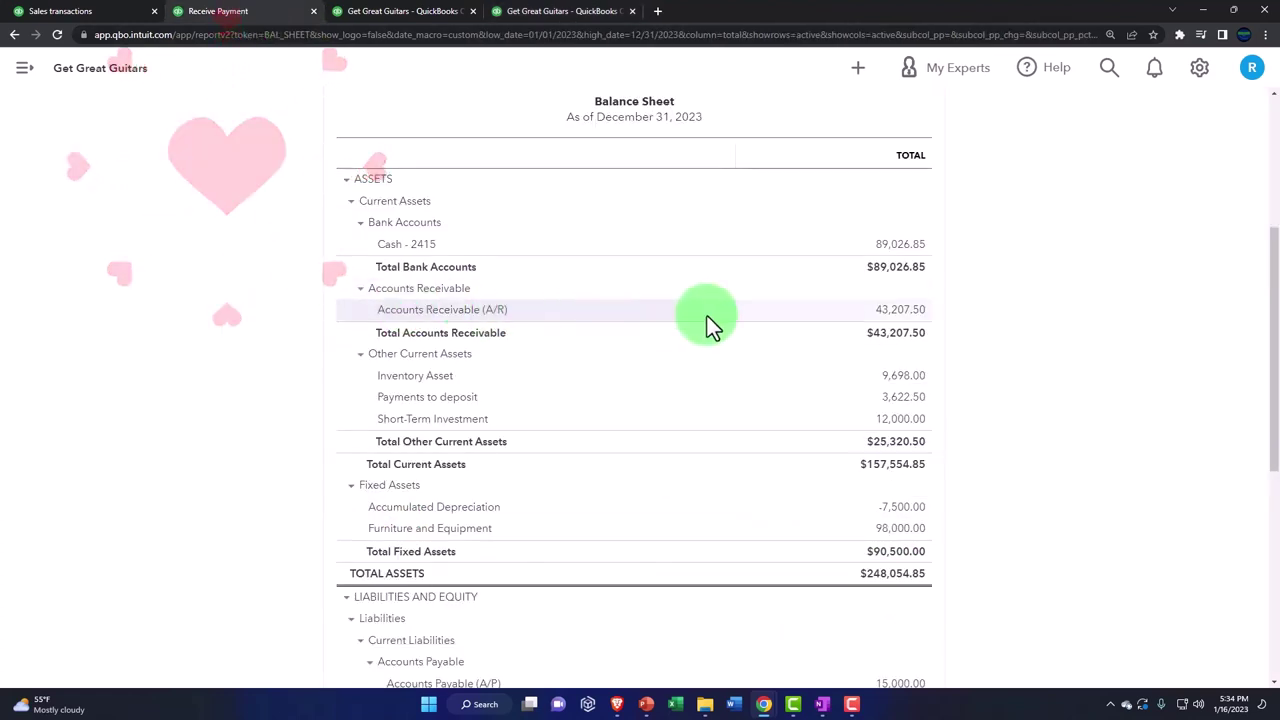